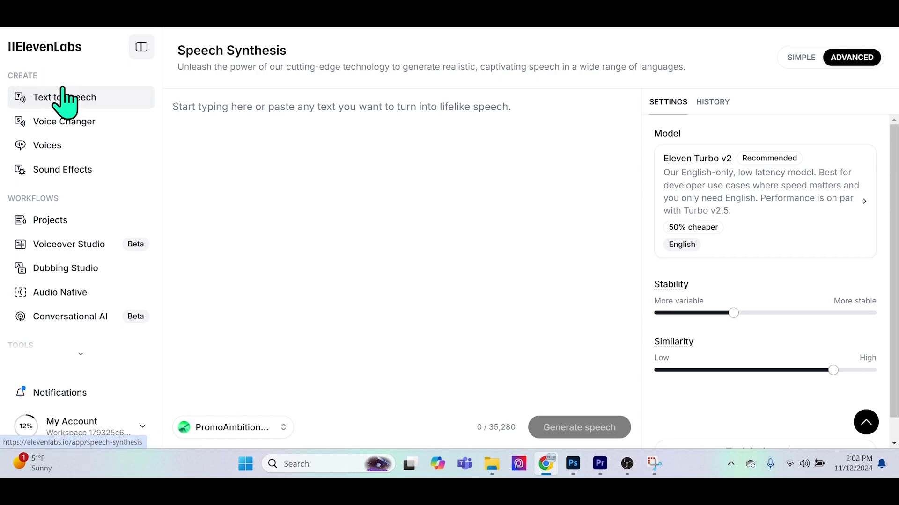
Open the Sound Effects generator from the left sidebar.
left_click(59, 172)
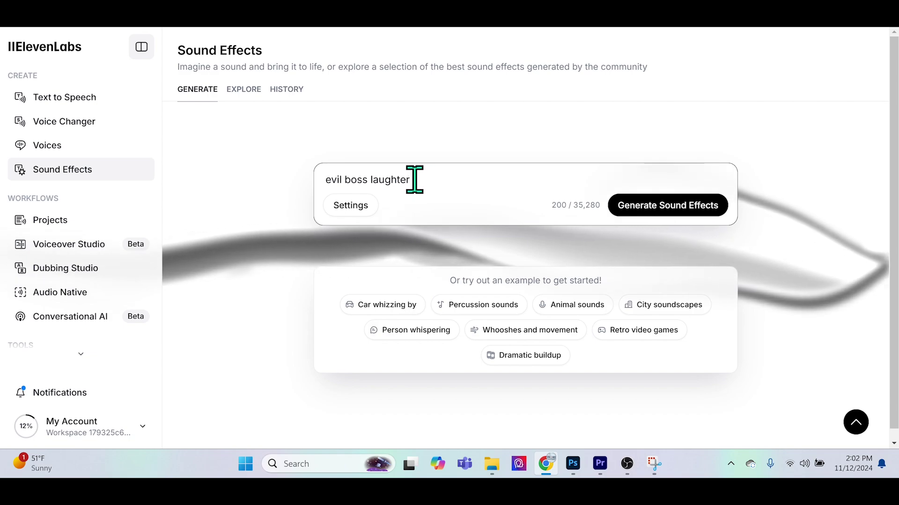
Replace the prompt with a pasted laugh description, then rewrite it as 'evil boss laughing'.
left_click_drag(415, 179, 323, 178)
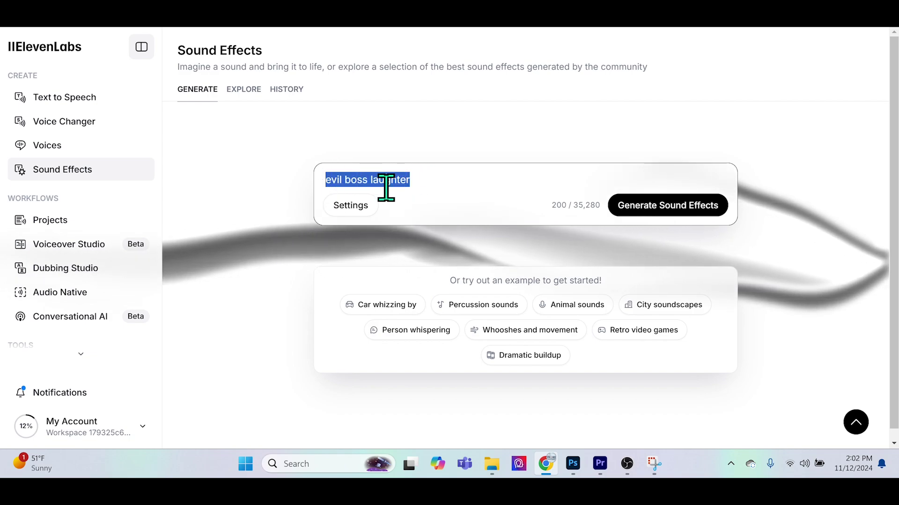
type("Imagine a sinister corporate executive who exudes arrogance and confidence. This evil boss’s laughter is deep, slow, and gradually builds into a resonant crescendo. The laugh is filled with a mocking, almost dismissive tone, as if they take pleasure in others’ failures.")
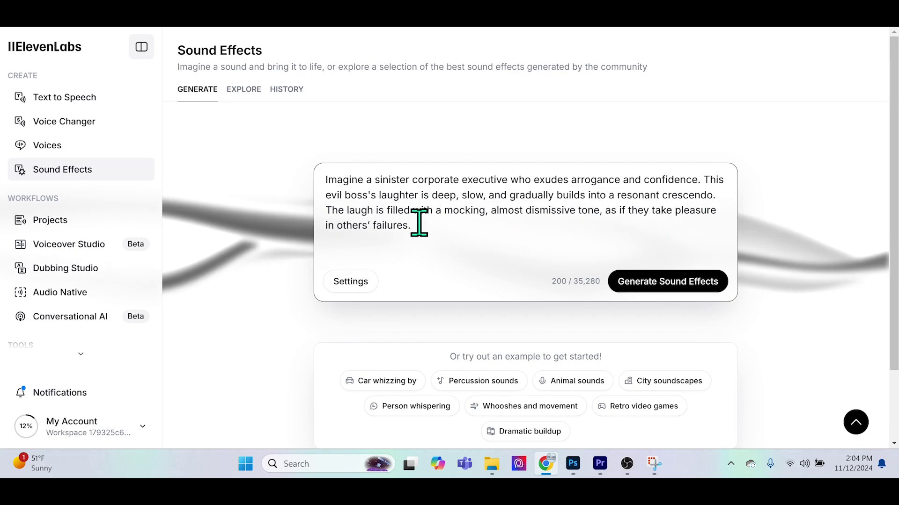
key("ctrl+a")
key("ctrl+c")
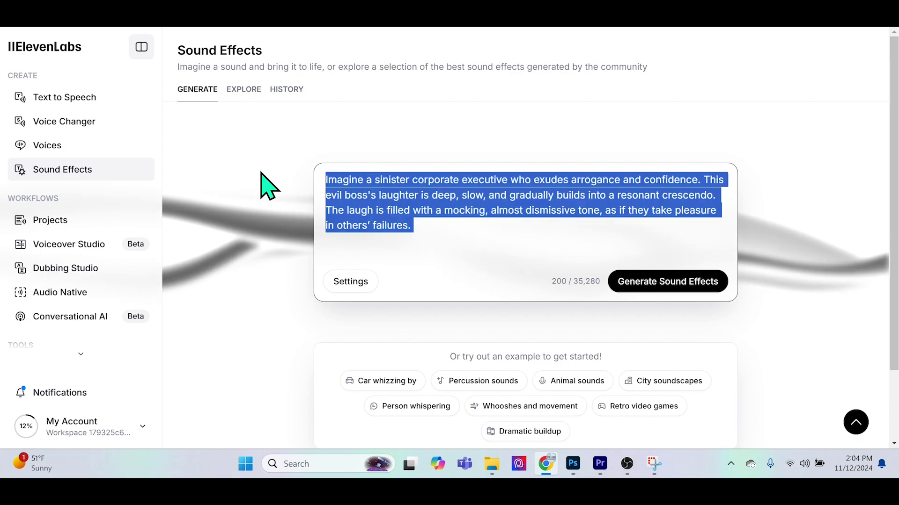
type("evil boss laughing")
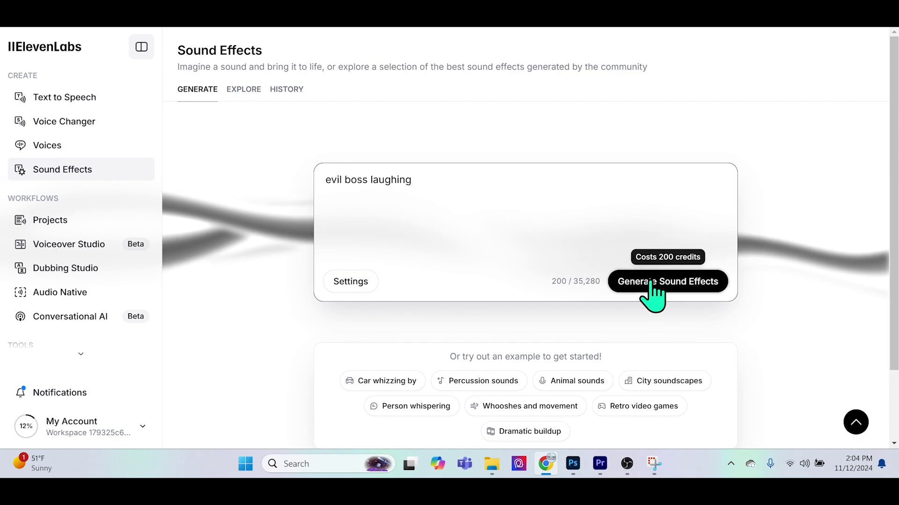
left_click(351, 283)
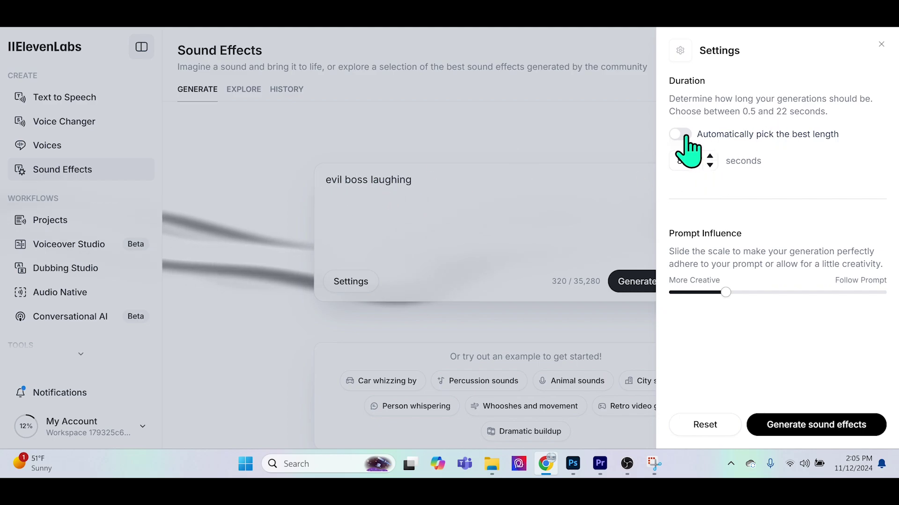
Set the sound effect duration to 5 seconds and start adjusting Prompt Influence.
left_click_drag(694, 161, 663, 174)
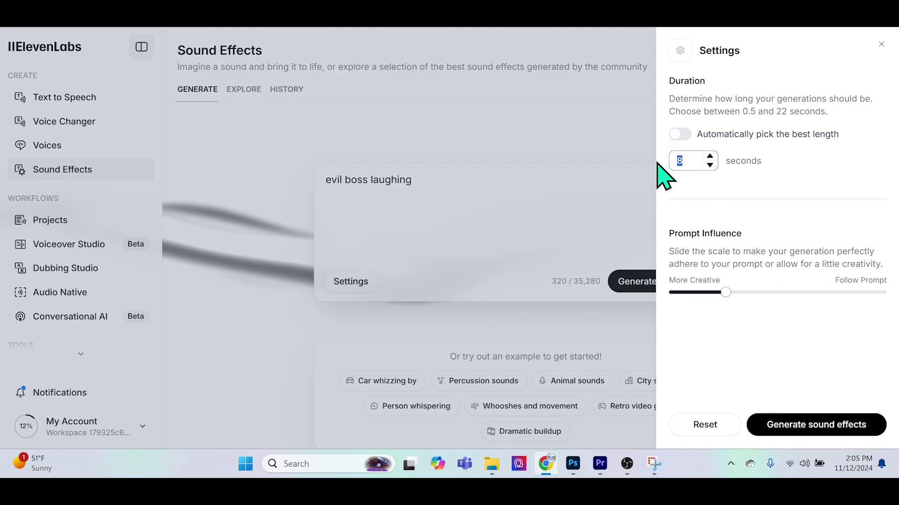
type("5")
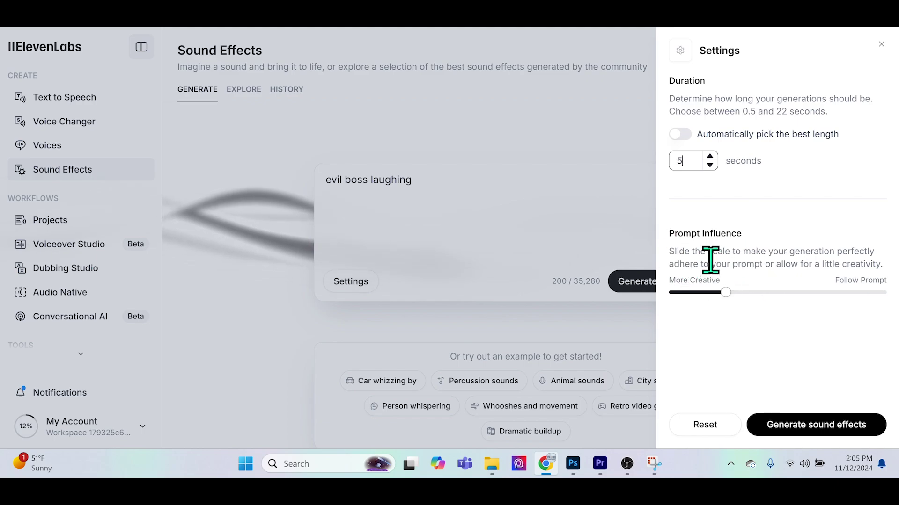
mouse_move(725, 292)
left_click_drag(725, 293, 750, 300)
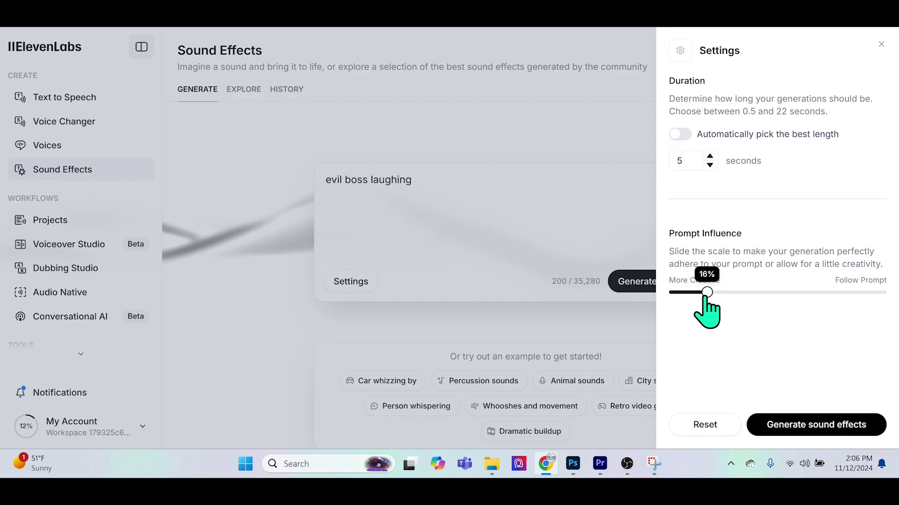
Settle Prompt Influence at a low, more creative value, then generate the laughing clips.
left_click_drag(706, 295, 727, 296)
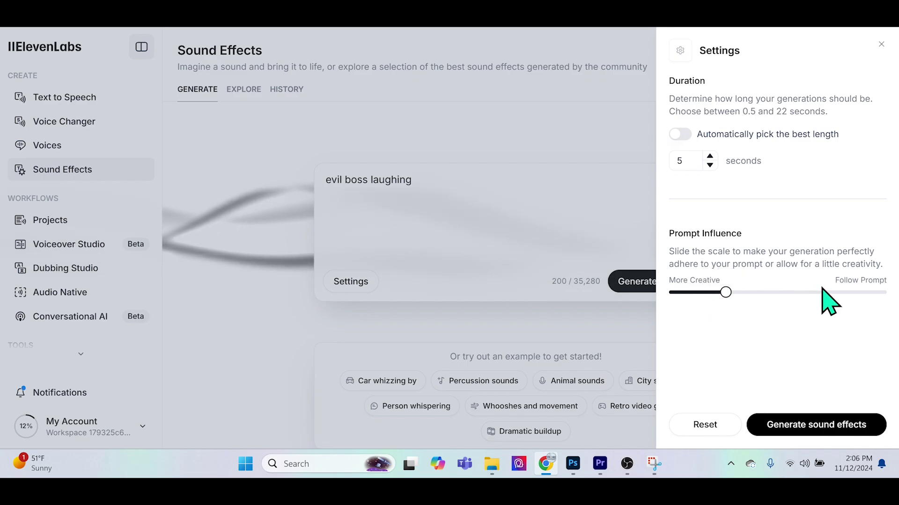
left_click(726, 293)
left_click_drag(725, 295, 841, 294)
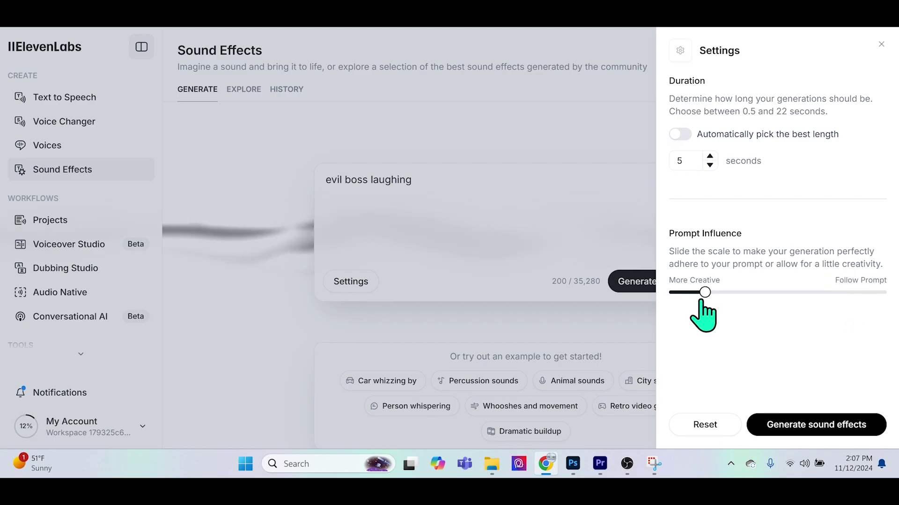
left_click_drag(701, 300, 717, 299)
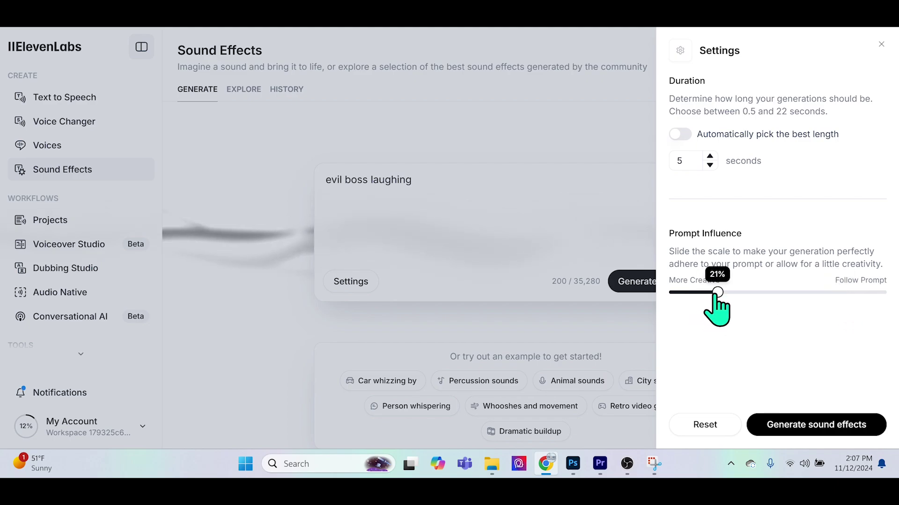
left_click(427, 125)
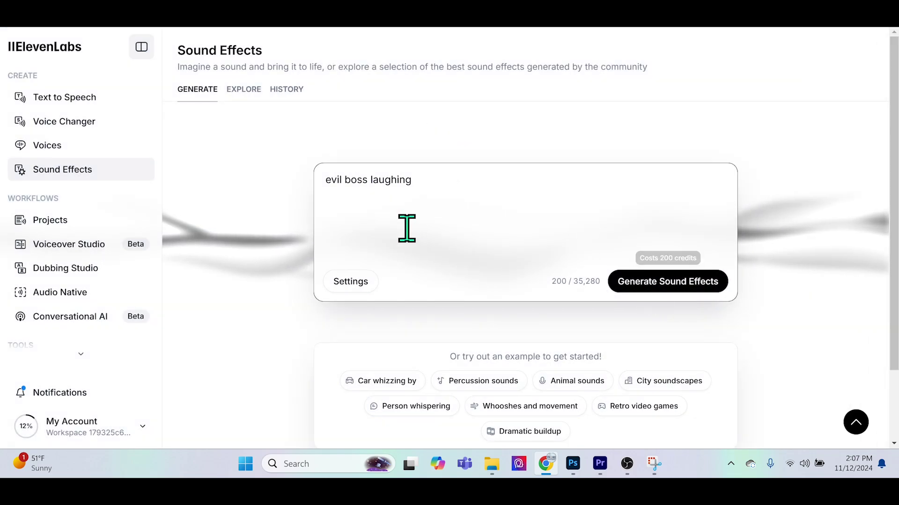
left_click(670, 285)
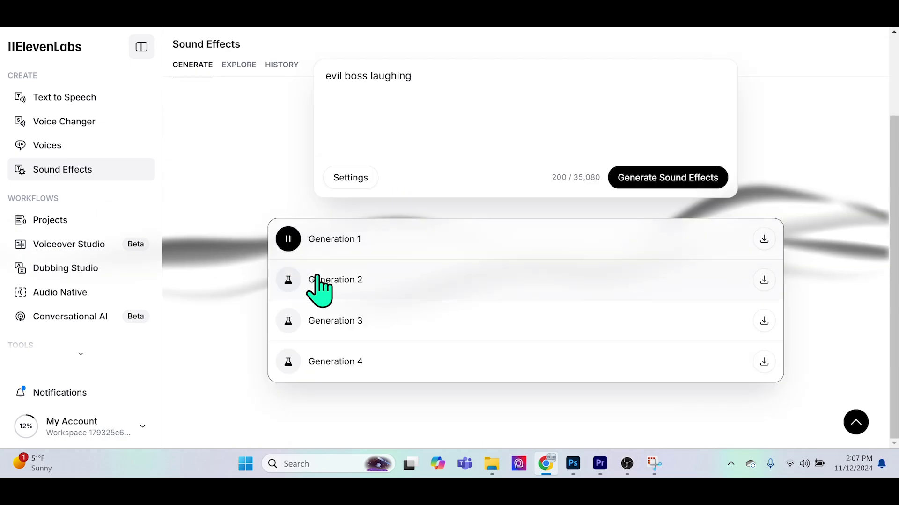
Play the second, third and fourth generated laughing clips.
left_click(301, 286)
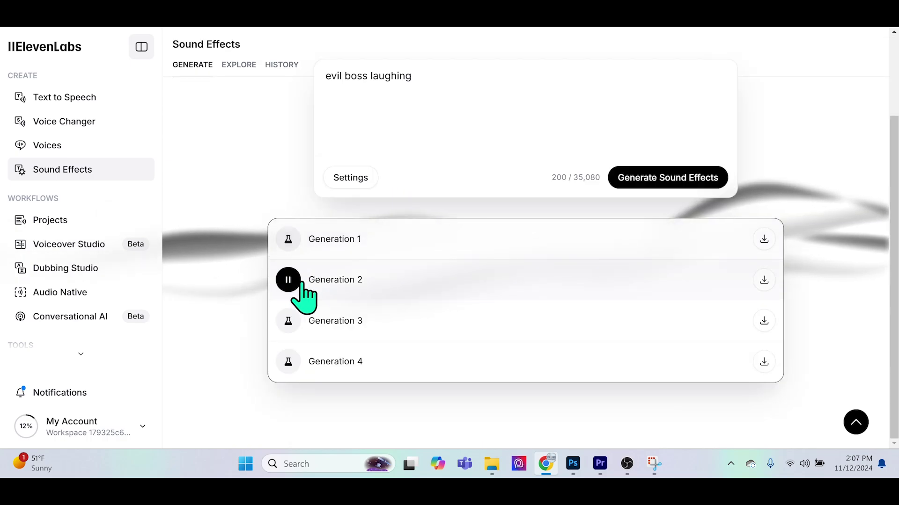
left_click(293, 327)
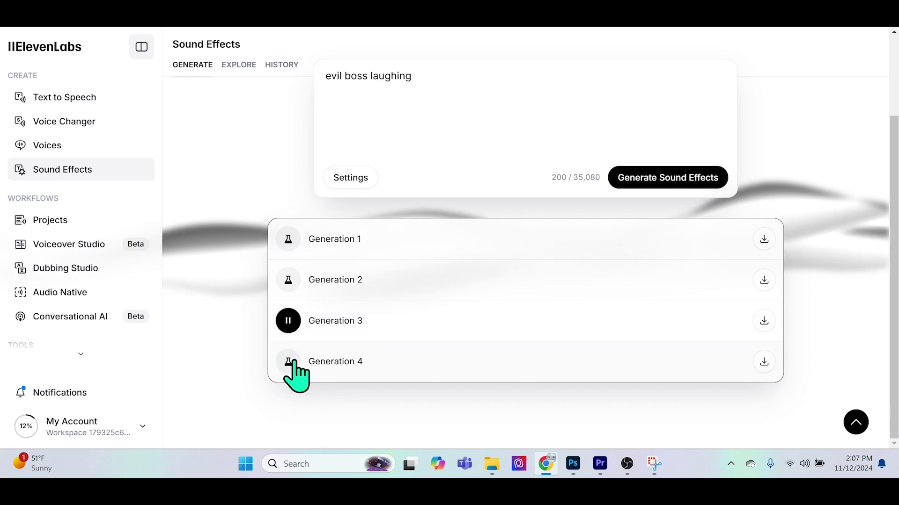
left_click(289, 365)
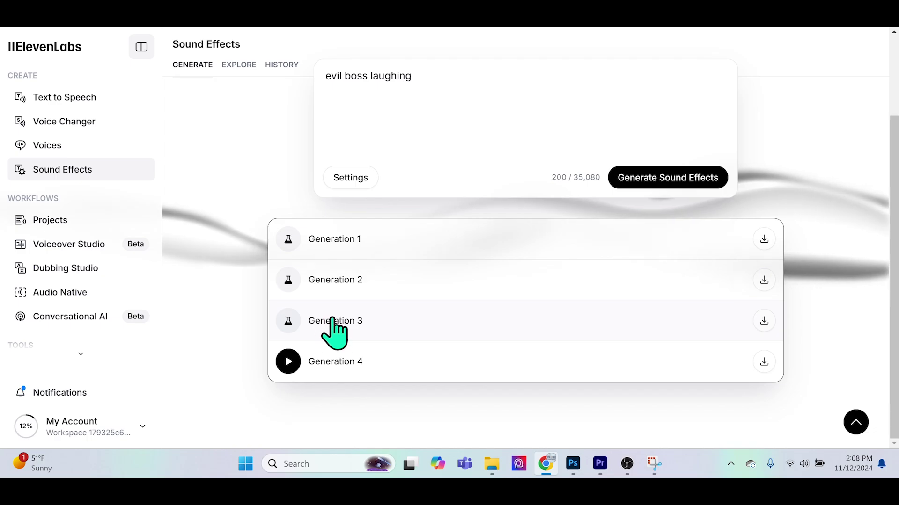
left_click(363, 178)
Raise Prompt Influence to about 77% and generate a new set of clips.
left_click_drag(715, 293, 830, 311)
left_click(835, 307)
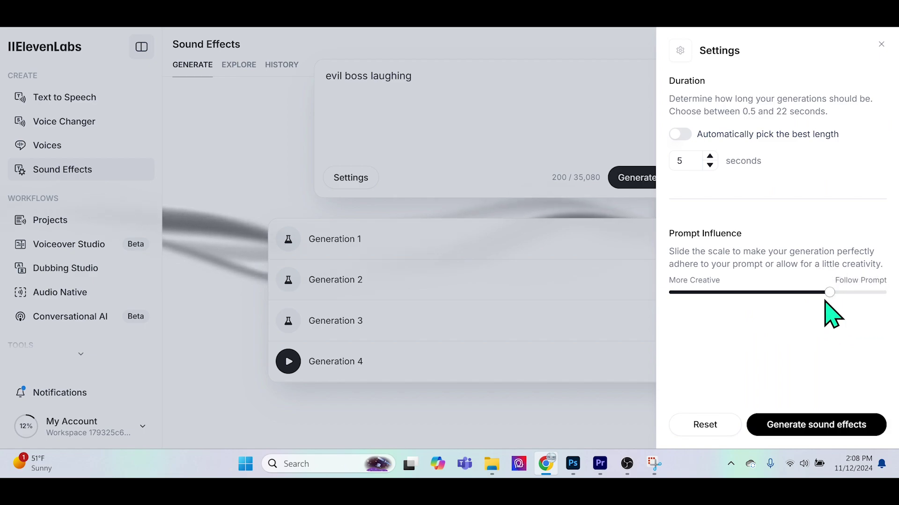
left_click(806, 430)
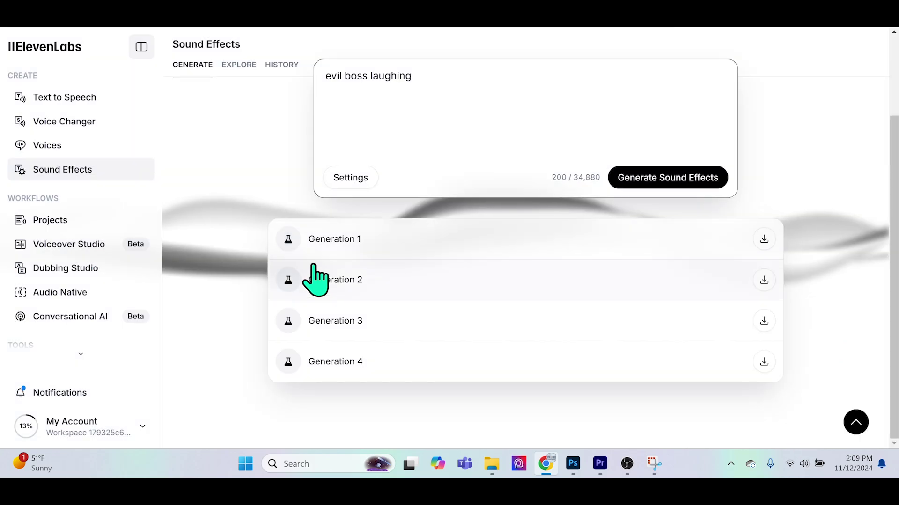
Listen to each of the four new laughing clips.
left_click(295, 237)
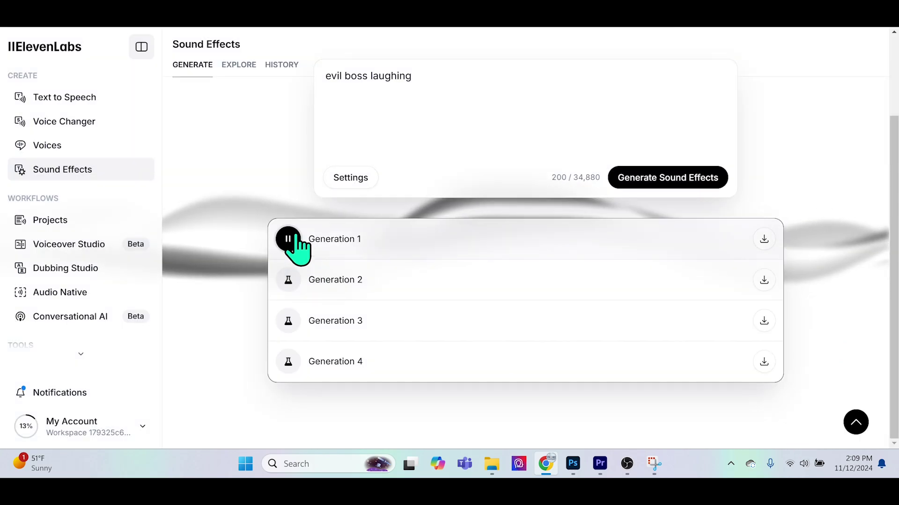
left_click(288, 287)
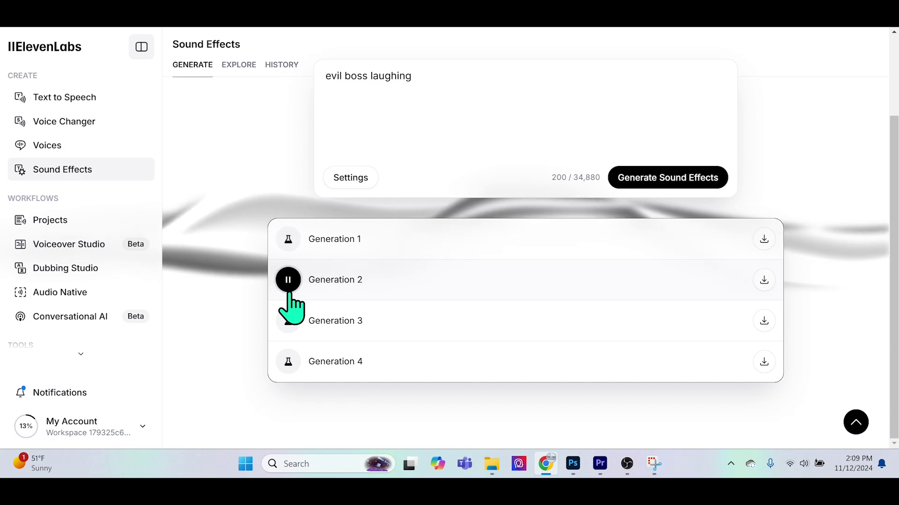
left_click(289, 318)
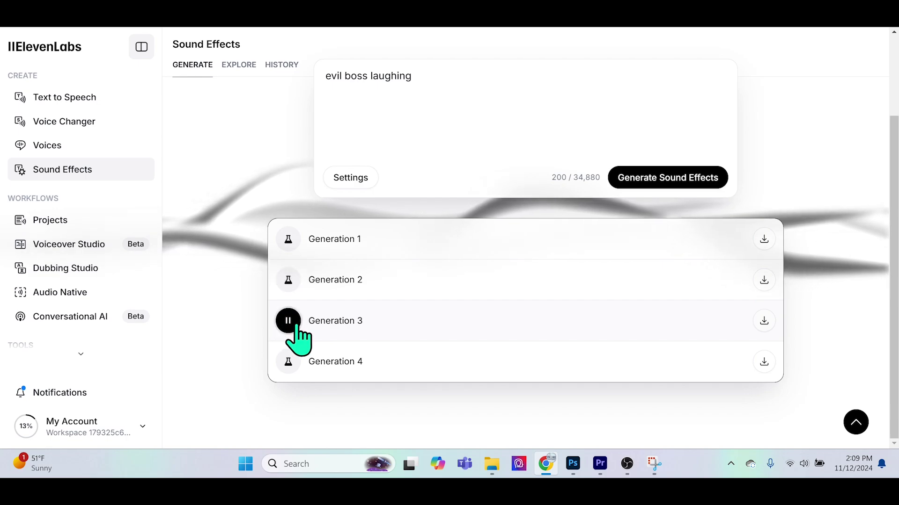
left_click(295, 363)
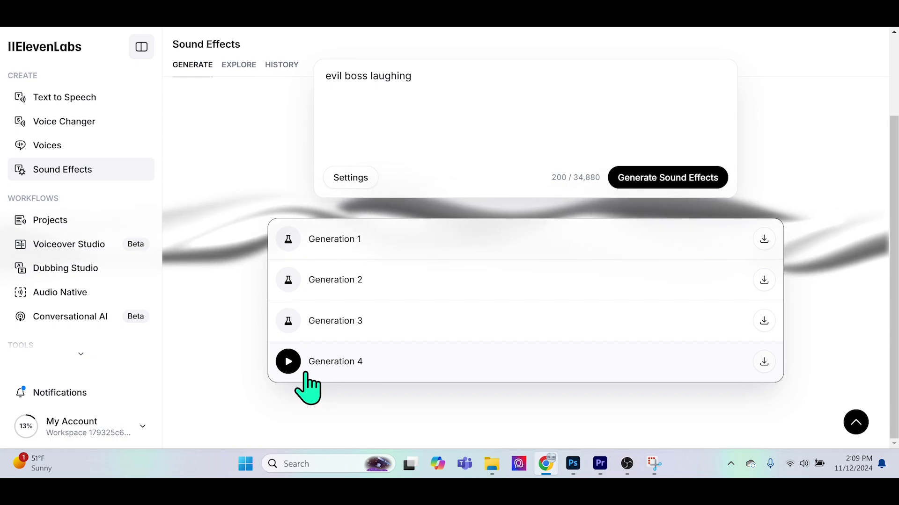
key("ctrl+a")
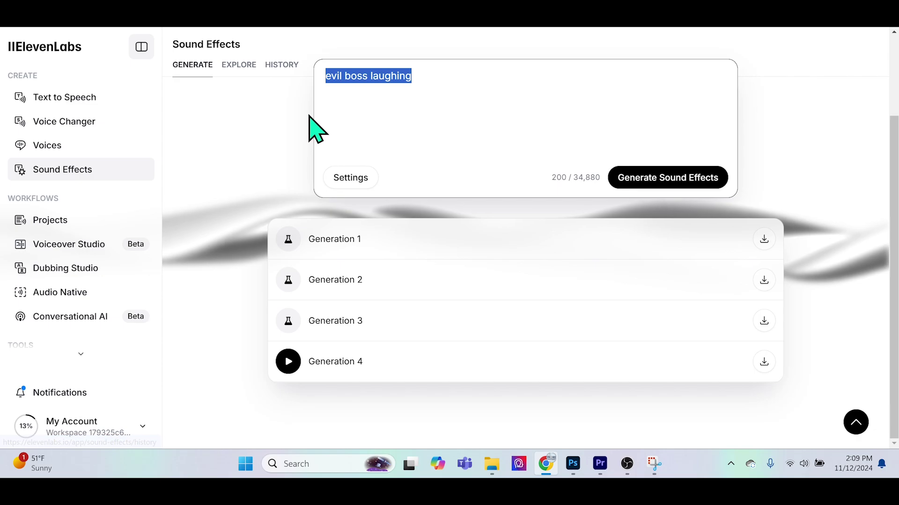
Paste the long laugh description as prompt and generate clips at about 19% Prompt Influence.
key("ctrl+v")
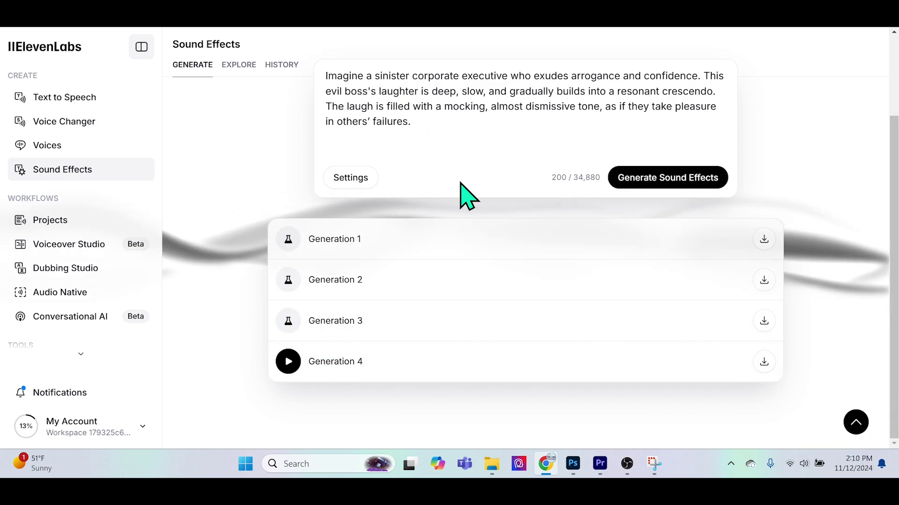
left_click(357, 179)
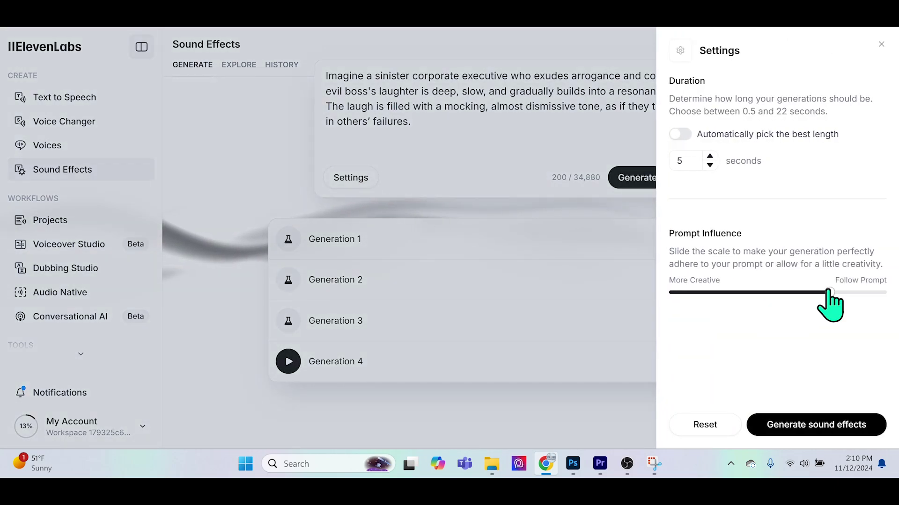
left_click_drag(826, 294, 712, 303)
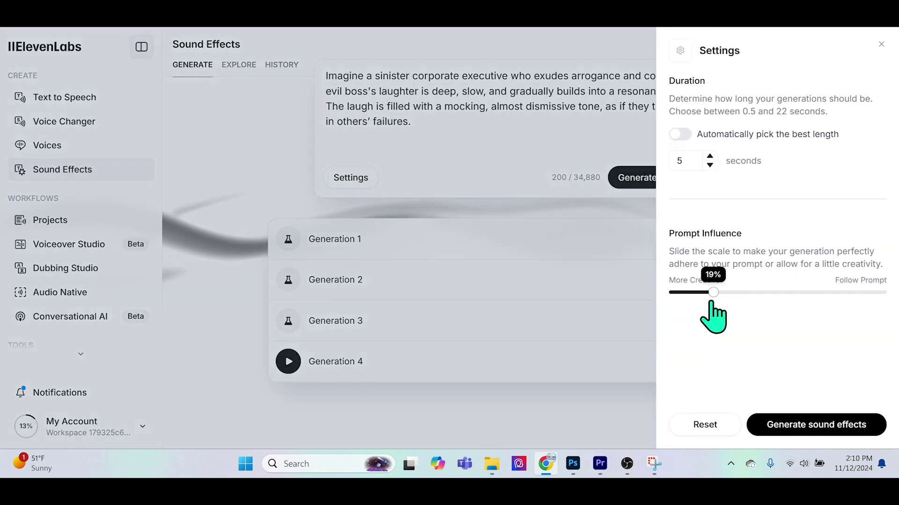
left_click(836, 421)
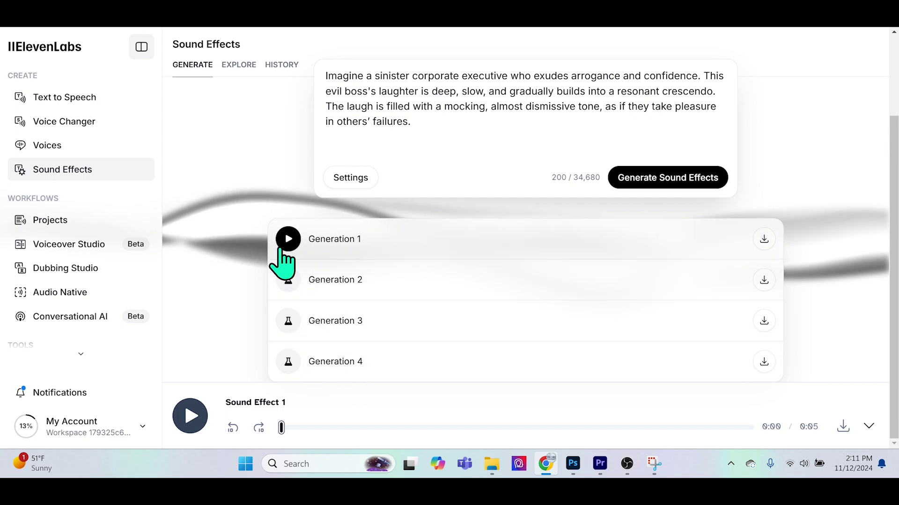
Preview Generations 1 through 4 of the new laughter clips.
left_click(289, 239)
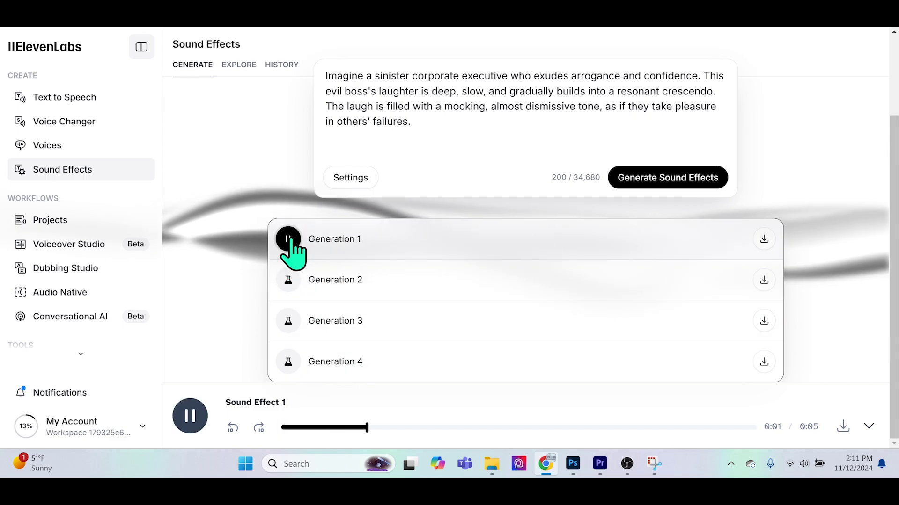
left_click(289, 281)
left_click(288, 321)
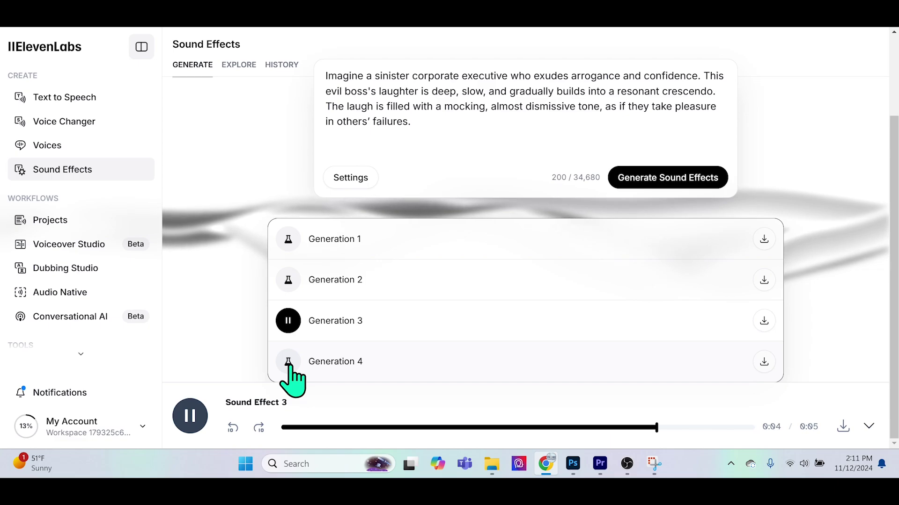
left_click(288, 361)
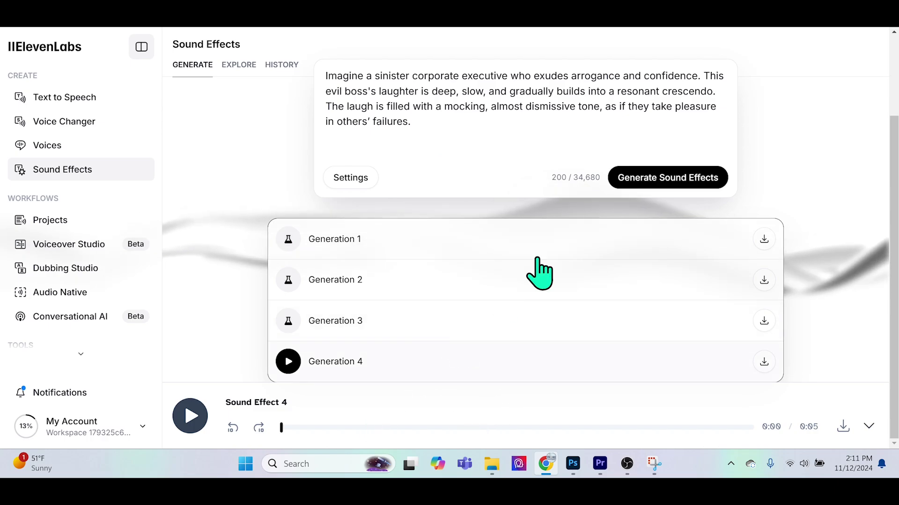
left_click(354, 183)
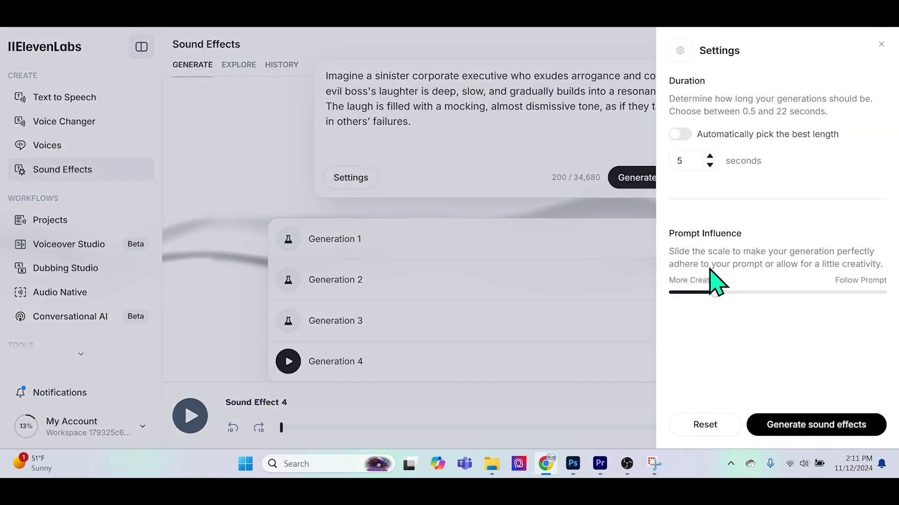
Raise Prompt Influence to 80%, generate four new clips, and play the first and third.
left_click_drag(712, 294, 845, 305)
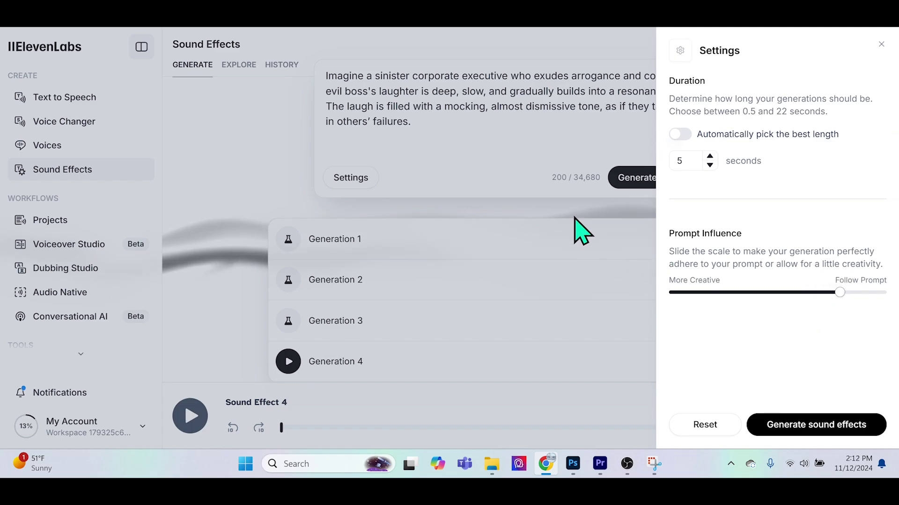
left_click(881, 45)
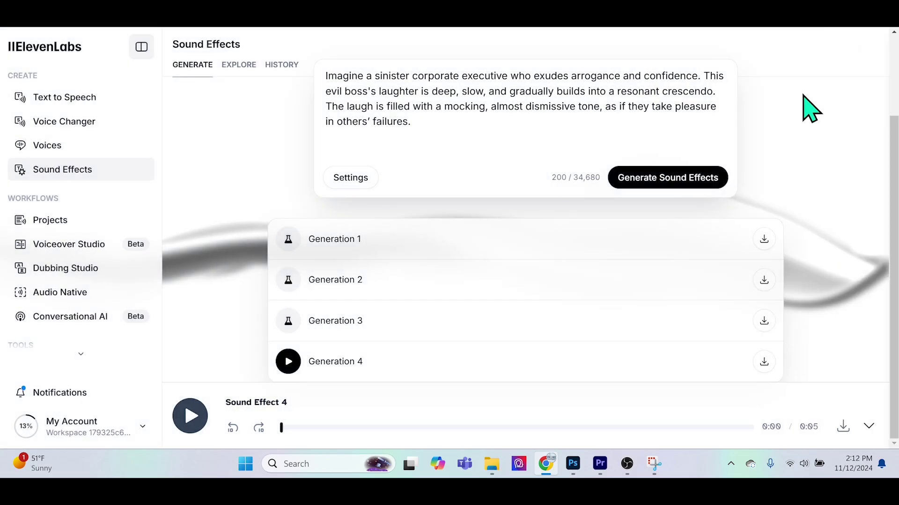
left_click(696, 185)
left_click(294, 243)
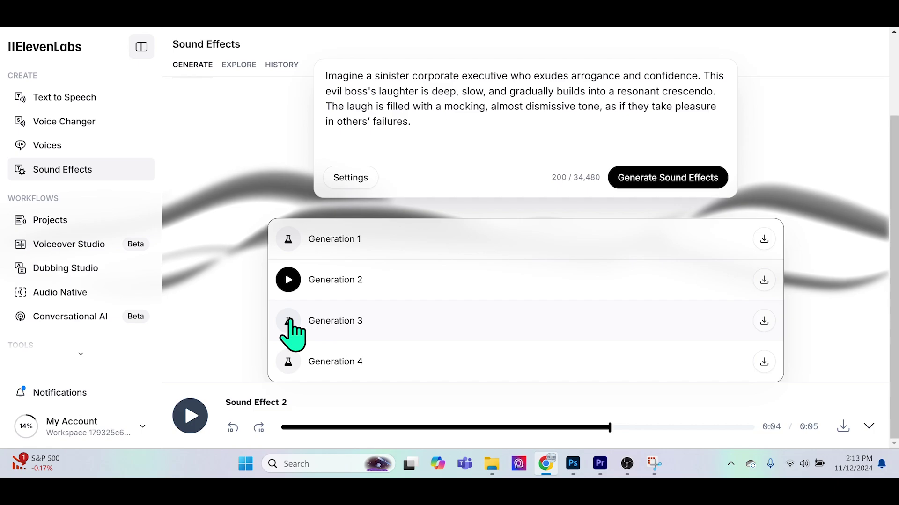
left_click(288, 320)
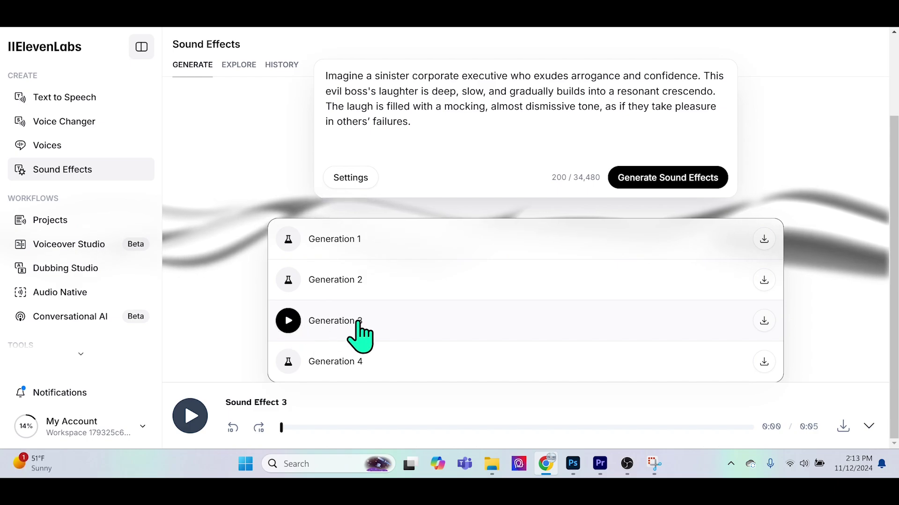
Play the fourth new laughter clip and reopen the generation settings.
left_click(332, 360)
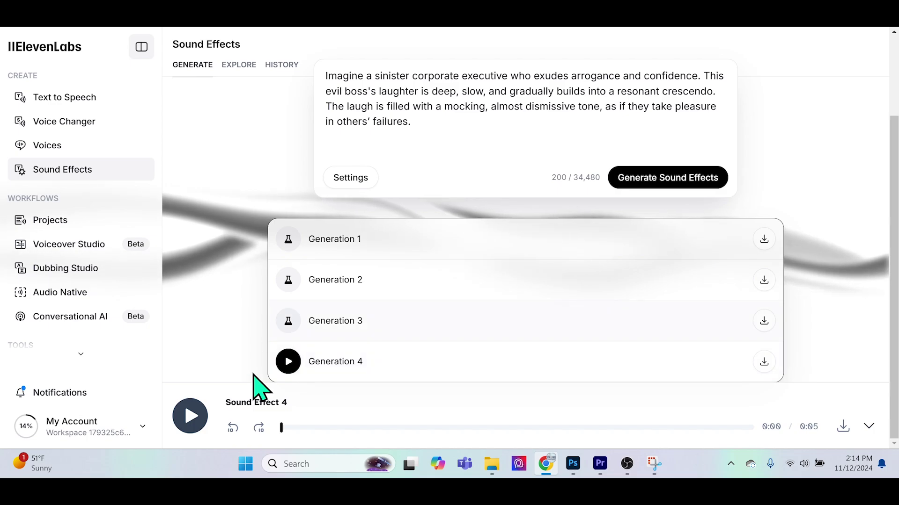
left_click(356, 179)
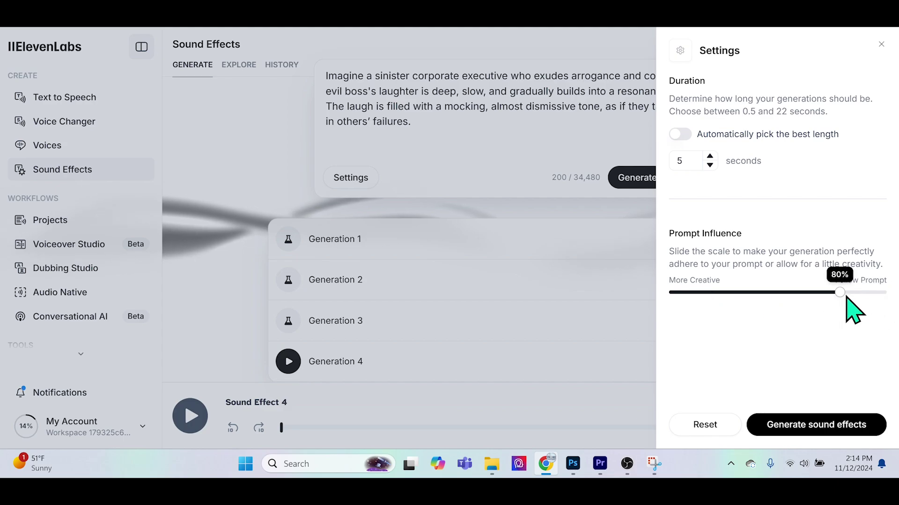
Switch the sound effect length back to automatic instead of 5 seconds and close the settings.
left_click(682, 135)
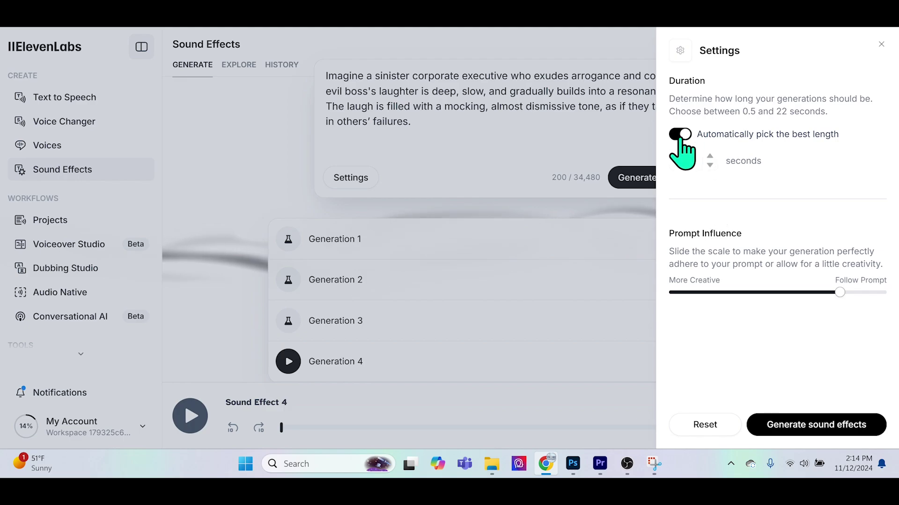
left_click(271, 151)
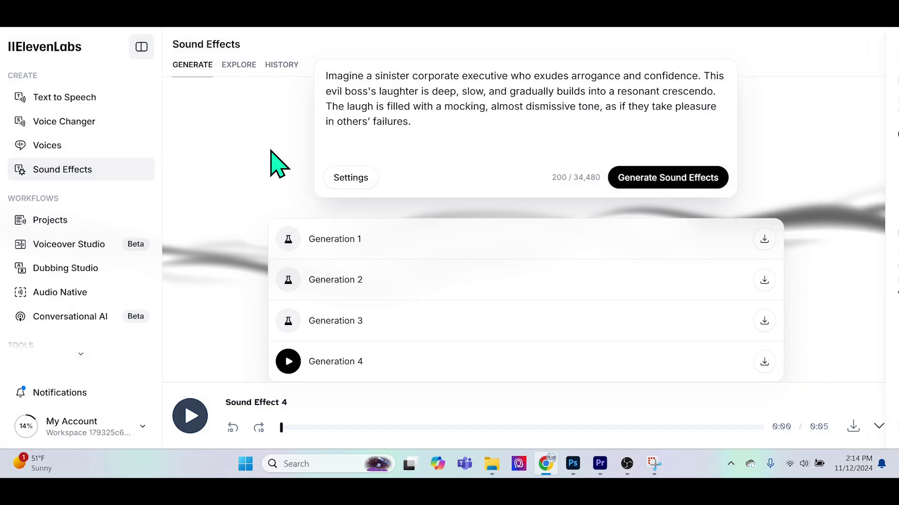
Download Generation 1 as Imagine_a_sinister_c.mp3, confirm it in Chrome's downloads, and toggle the player bar.
left_click(764, 240)
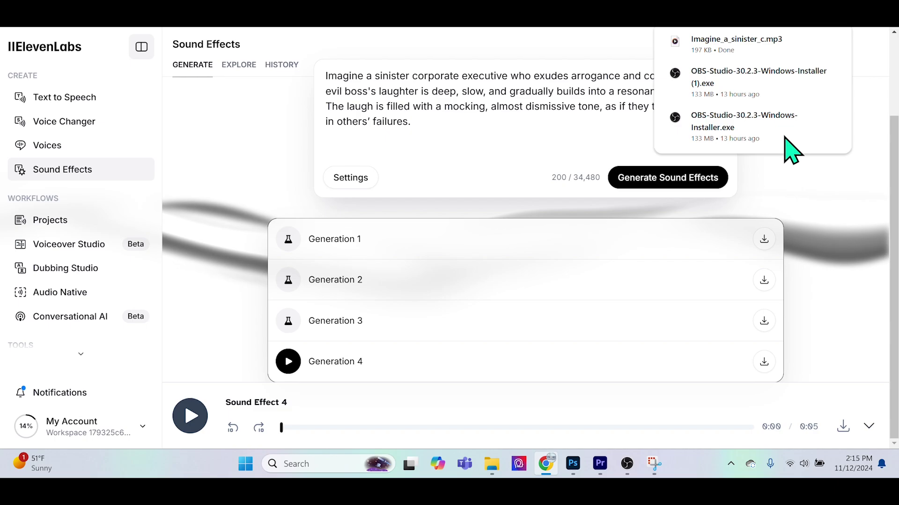
mouse_move(728, 50)
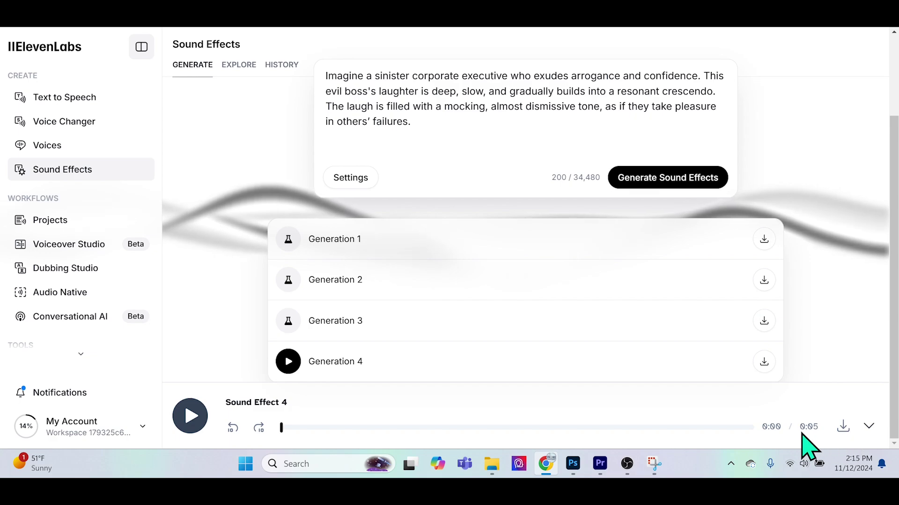
left_click(869, 426)
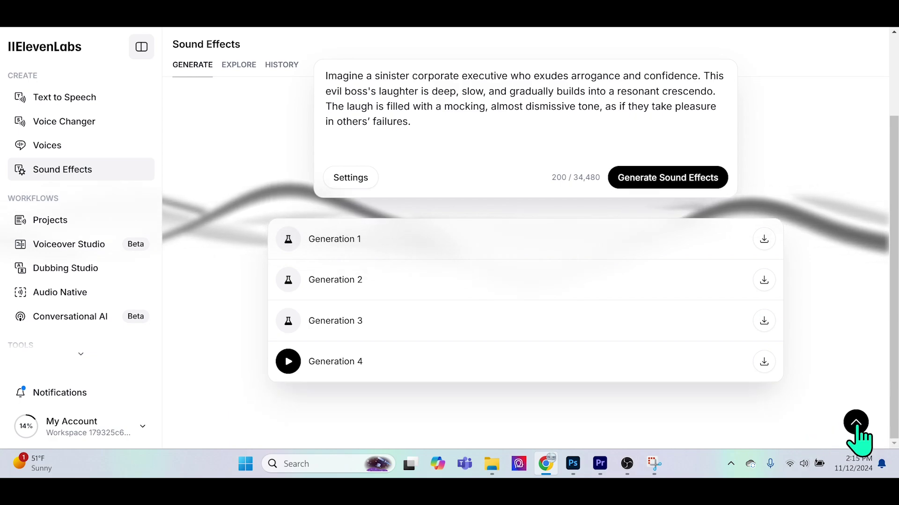
left_click(858, 426)
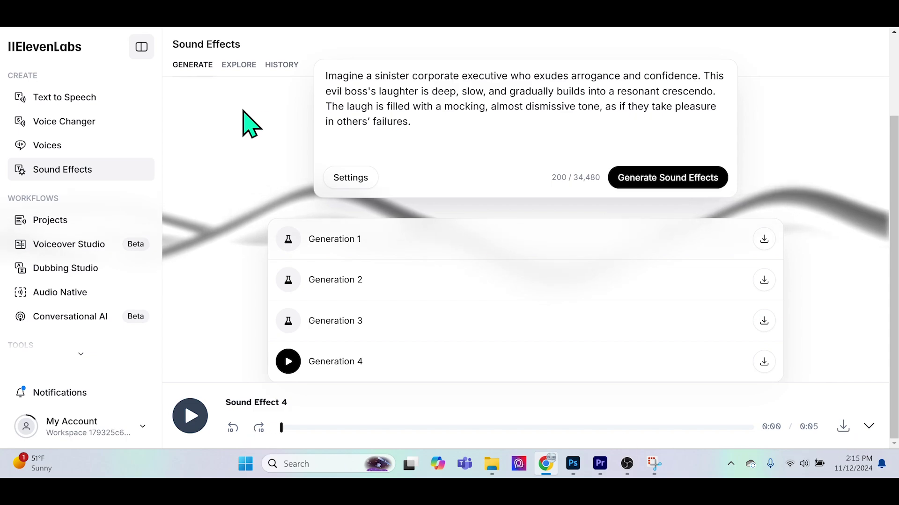
Browse the community Explore sound effects and open the Animals category.
left_click(236, 65)
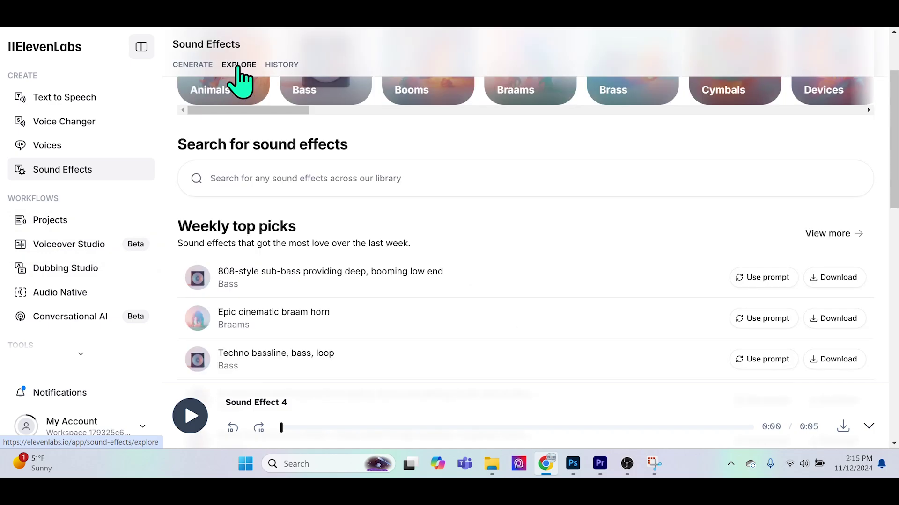
scroll(427, 260, "down", 4)
scroll(407, 262, "up", 1)
scroll(407, 274, "down", 12)
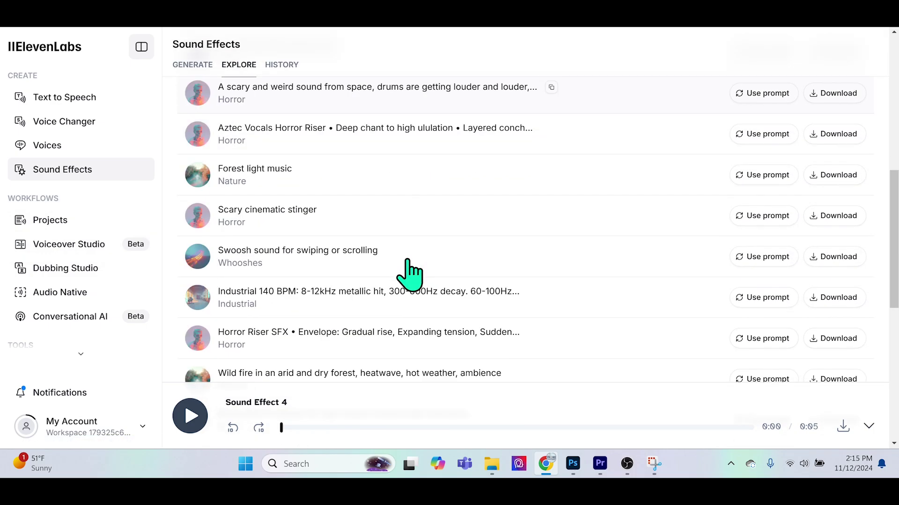
scroll(409, 309, "up", 7)
scroll(410, 309, "up", 10)
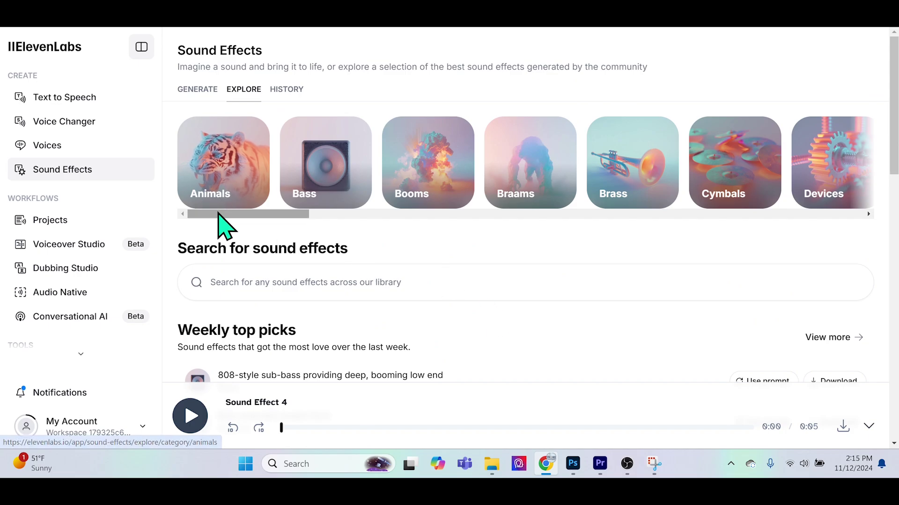
left_click(220, 220)
left_click(232, 154)
Sort the Animals sounds by Most downloaded, then Trending, and return to the generator.
left_click(424, 172)
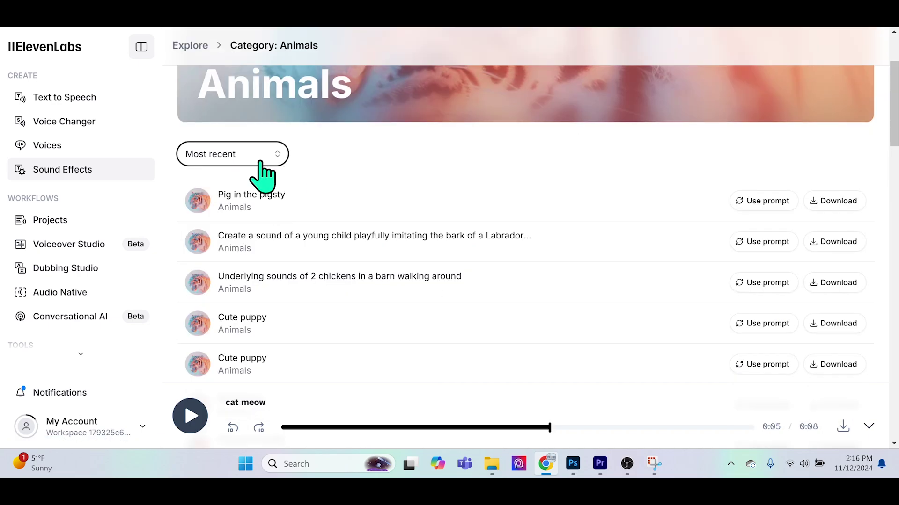
scroll(344, 187, "up", 1)
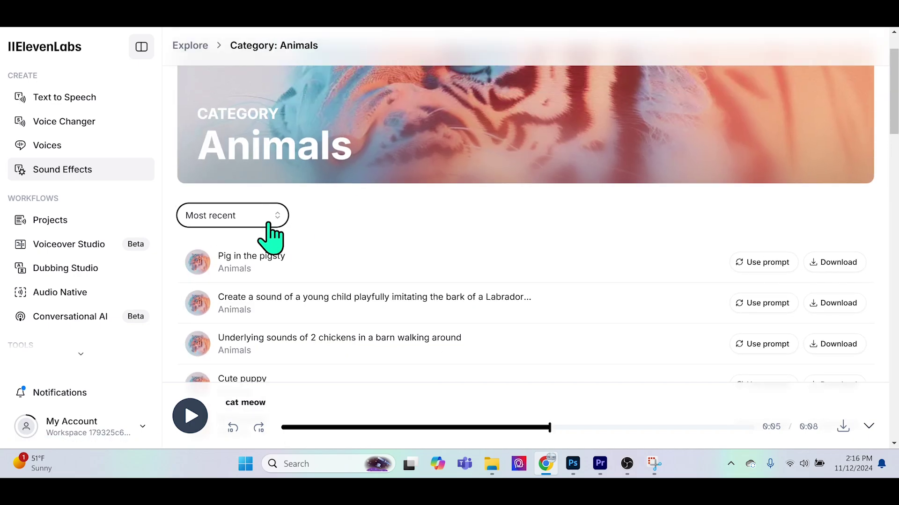
left_click(260, 217)
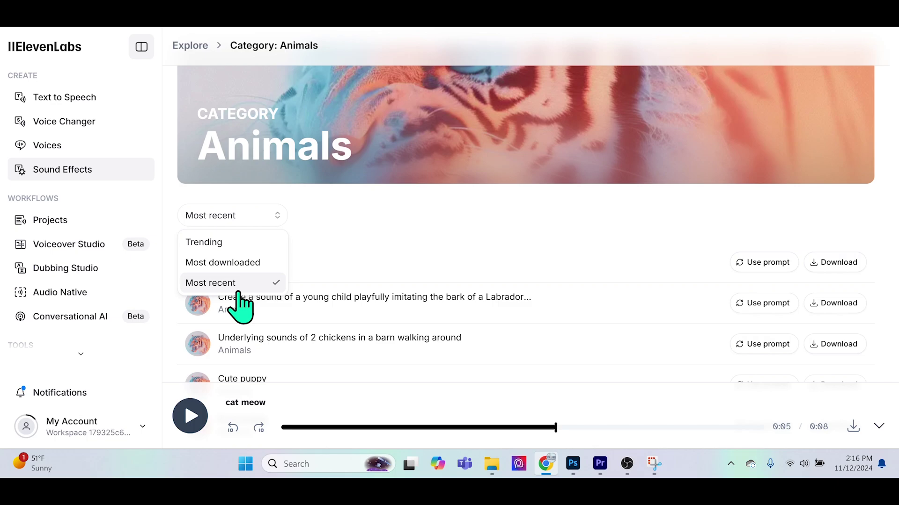
left_click(224, 263)
left_click(236, 217)
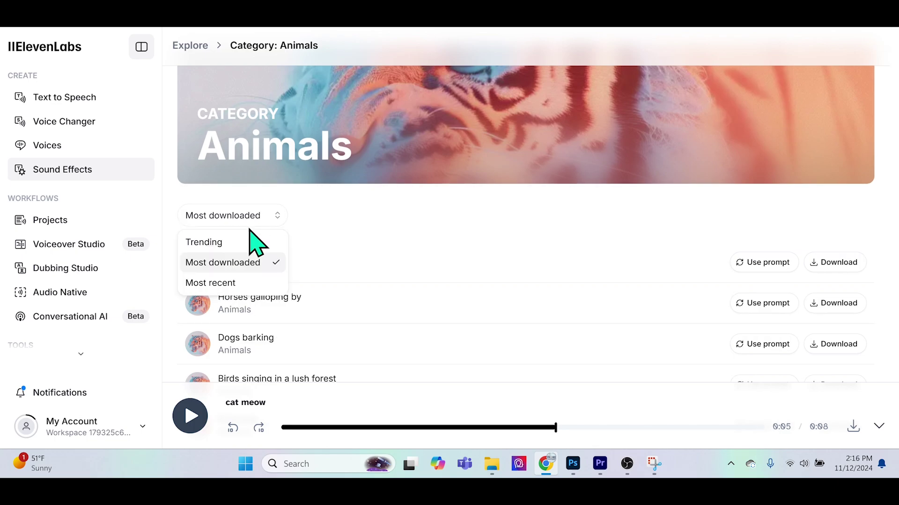
left_click(247, 243)
scroll(327, 271, "up", 1)
scroll(411, 276, "down", 3)
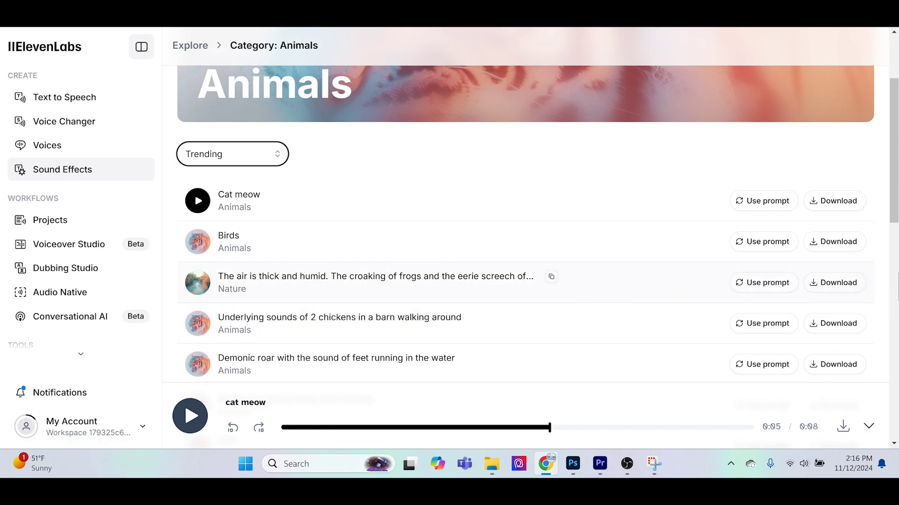
scroll(840, 300, "up", 3)
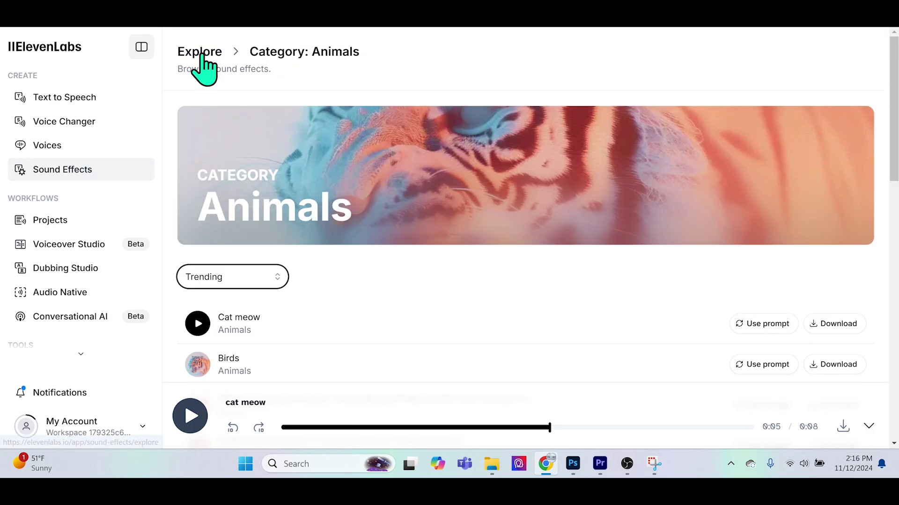
left_click(80, 174)
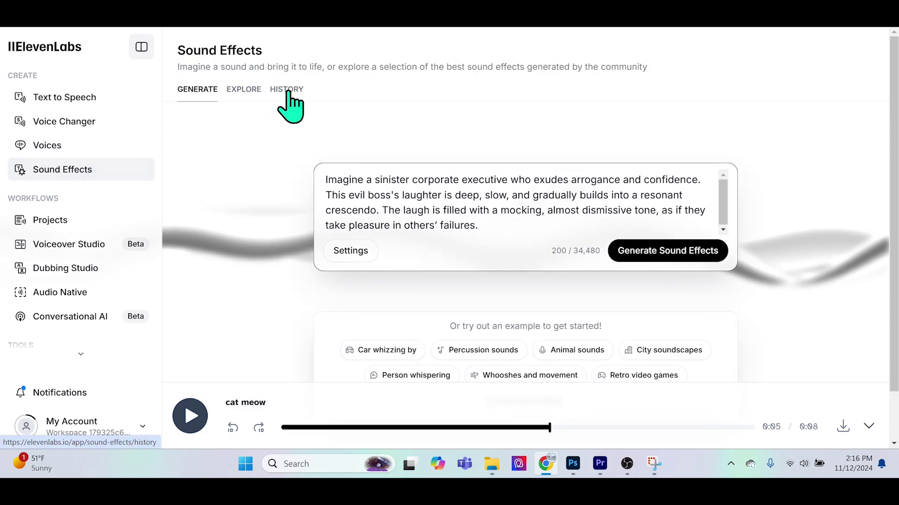
Page through the sinister-executive laughter generations in History, briefly checking Explore before returning.
left_click(287, 90)
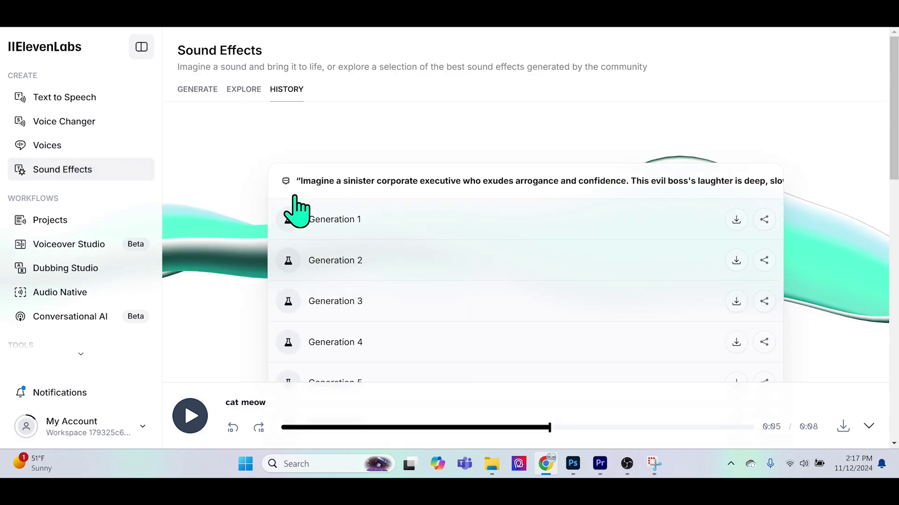
scroll(297, 208, "down", 3)
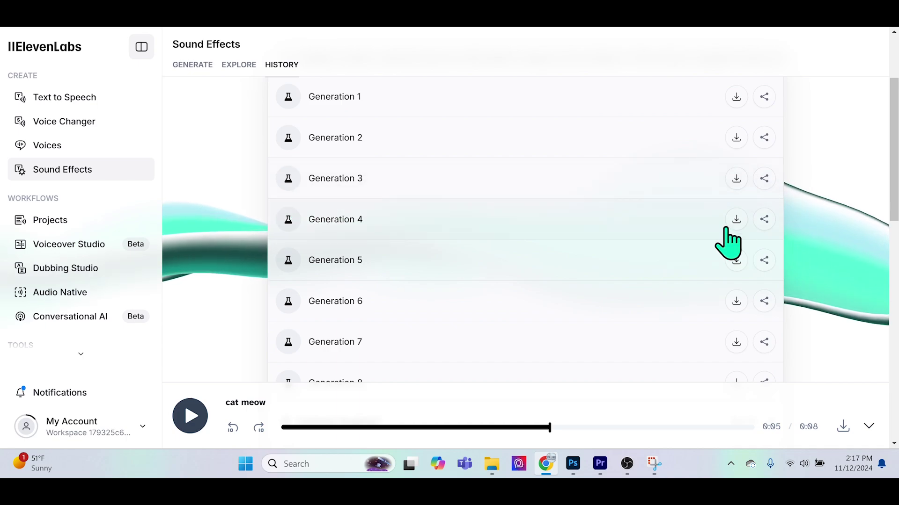
scroll(637, 291, "down", 6)
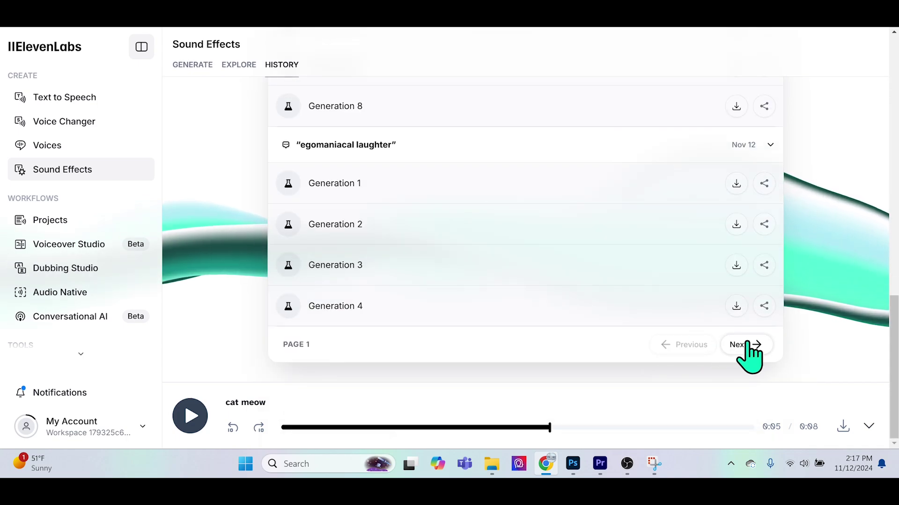
left_click(745, 348)
scroll(562, 258, "up", 5)
scroll(562, 257, "up", 10)
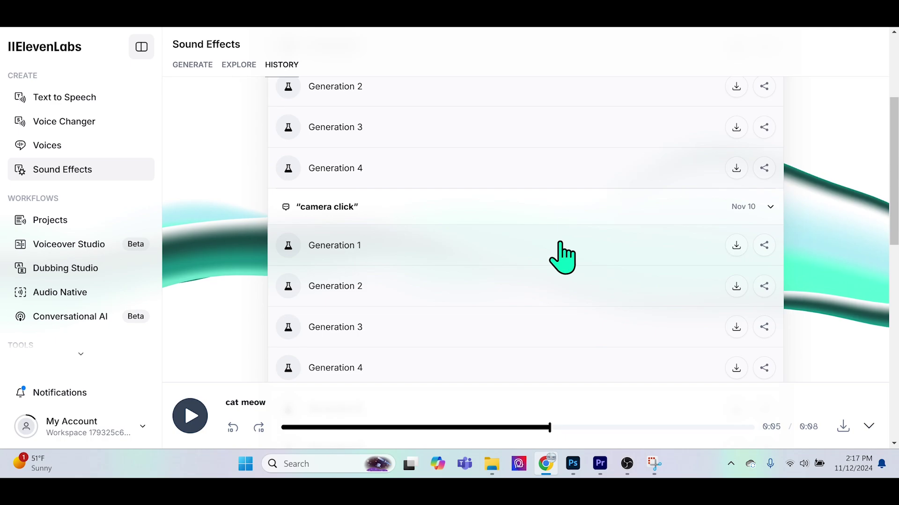
scroll(562, 258, "down", 2)
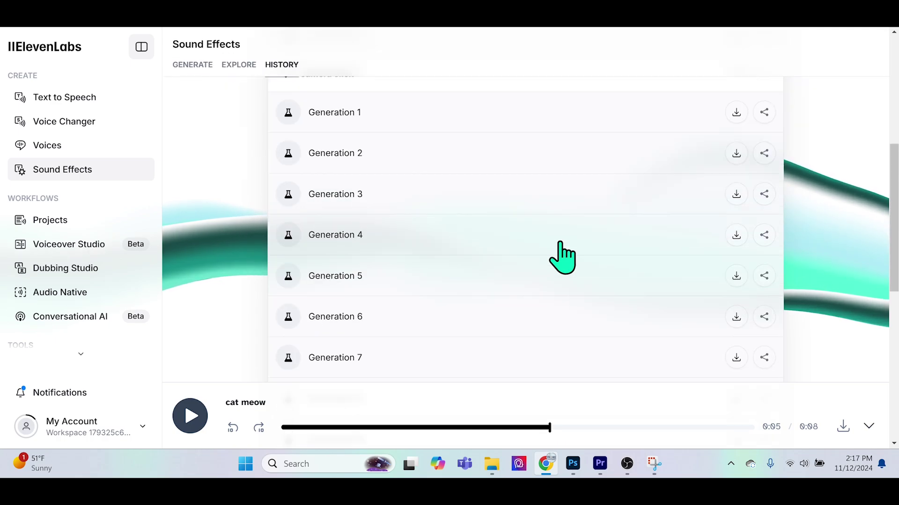
left_click(226, 66)
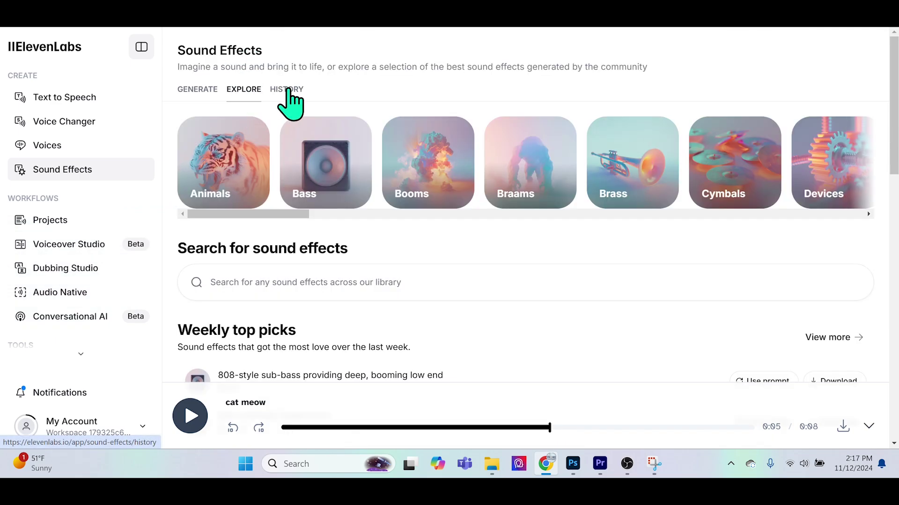
left_click(286, 89)
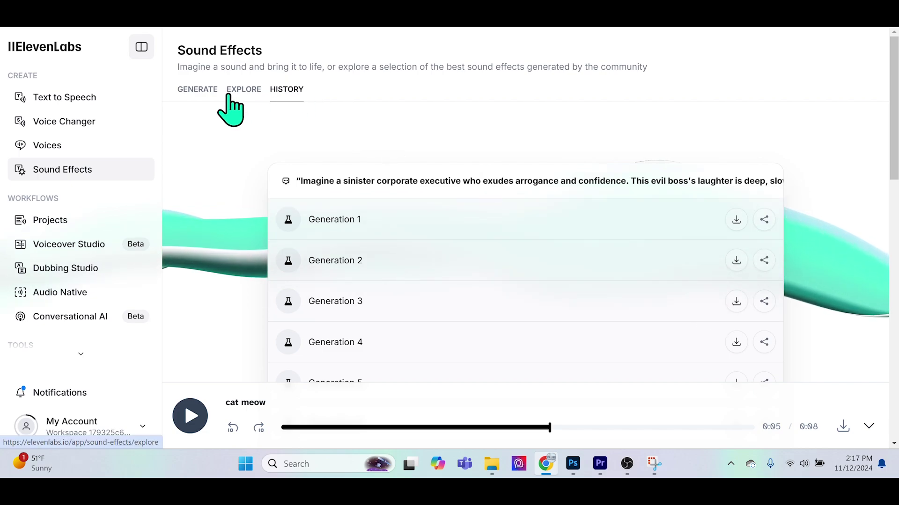
Open the Subscription page via Upgrade in the My Account menu to see the Starter plan.
left_click(86, 429)
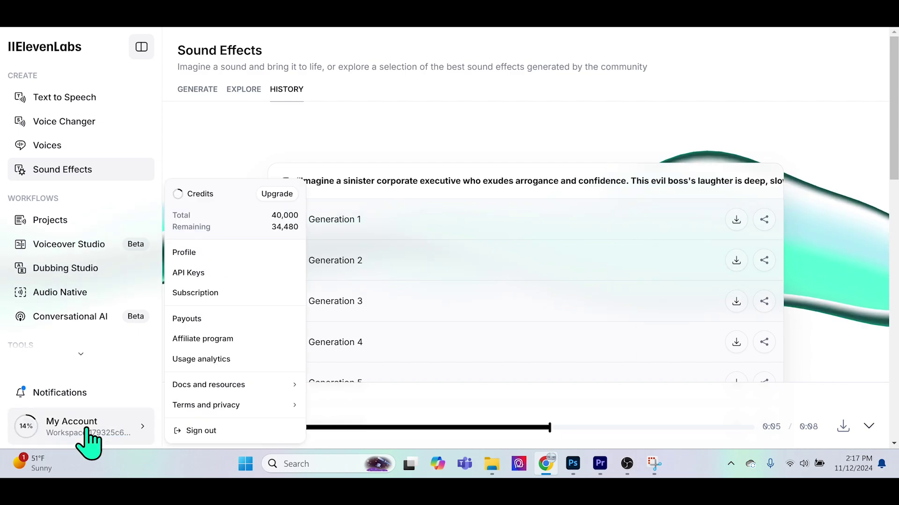
left_click(343, 111)
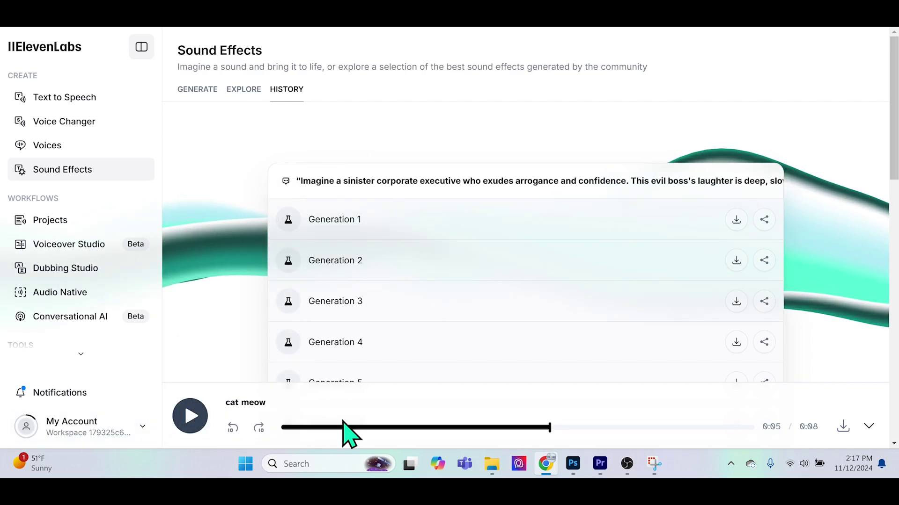
left_click(143, 443)
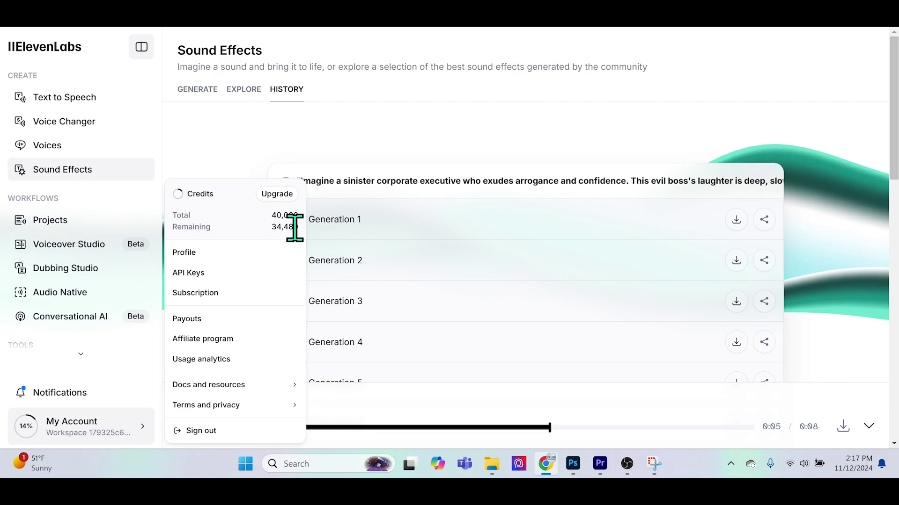
left_click(263, 195)
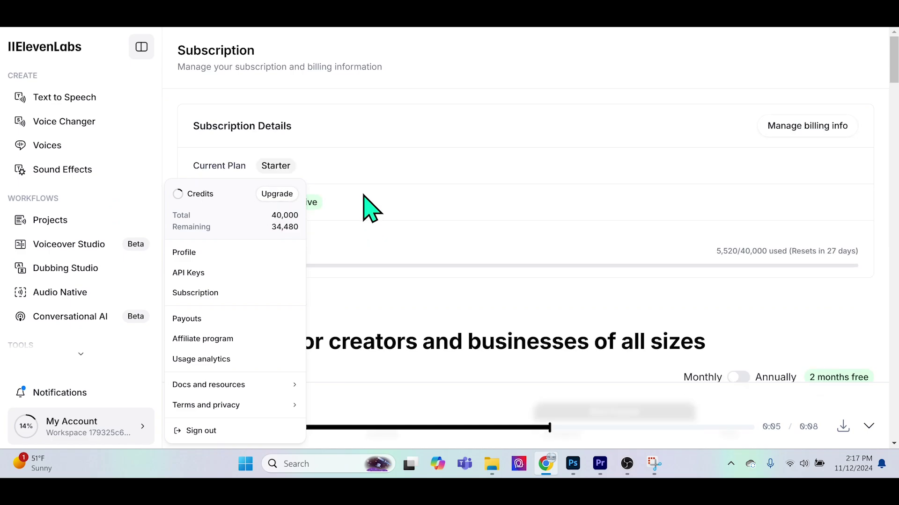
Close the account menu and compare the Starter plan's $5/mo price with the Free plan's $0.
left_click(519, 197)
scroll(536, 166, "down", 6)
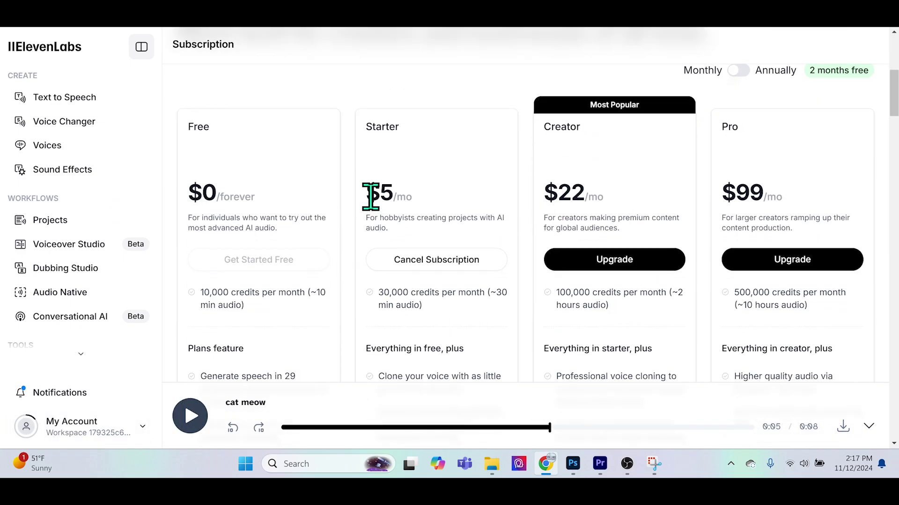
left_click_drag(371, 196, 435, 214)
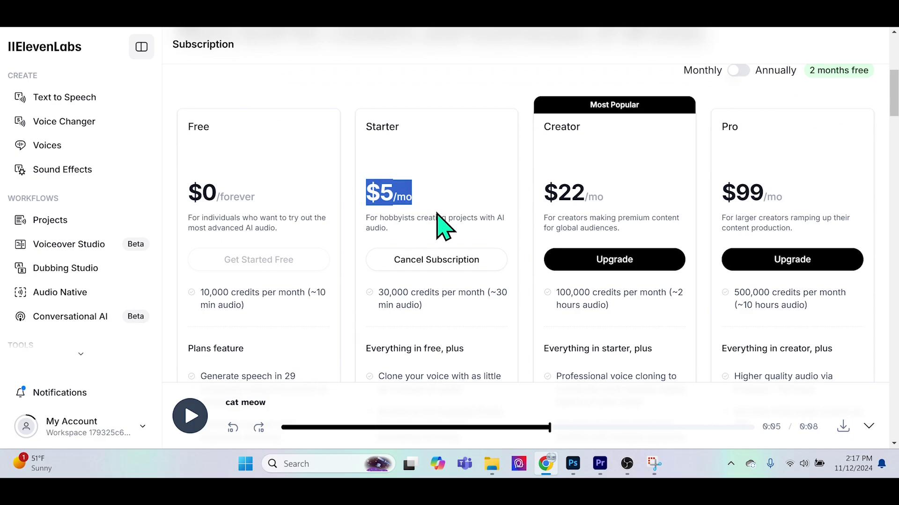
scroll(481, 375, "down", 5)
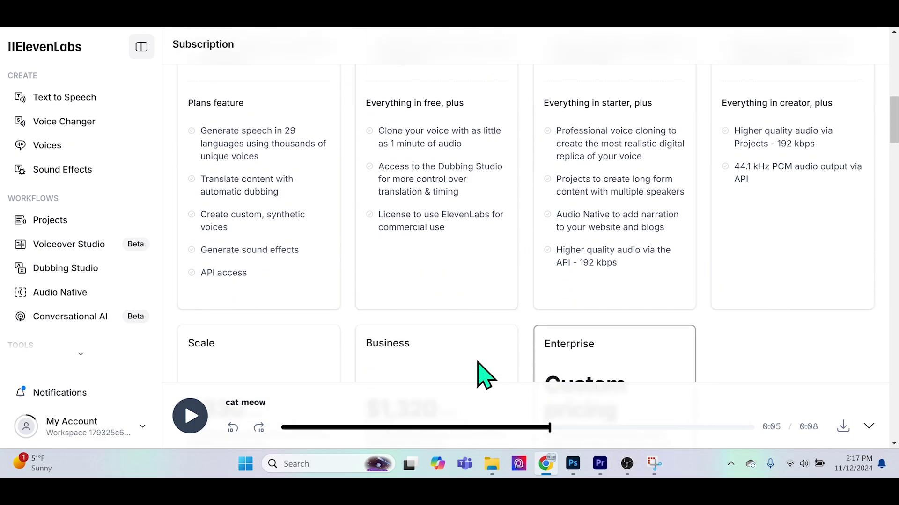
scroll(482, 375, "up", 5)
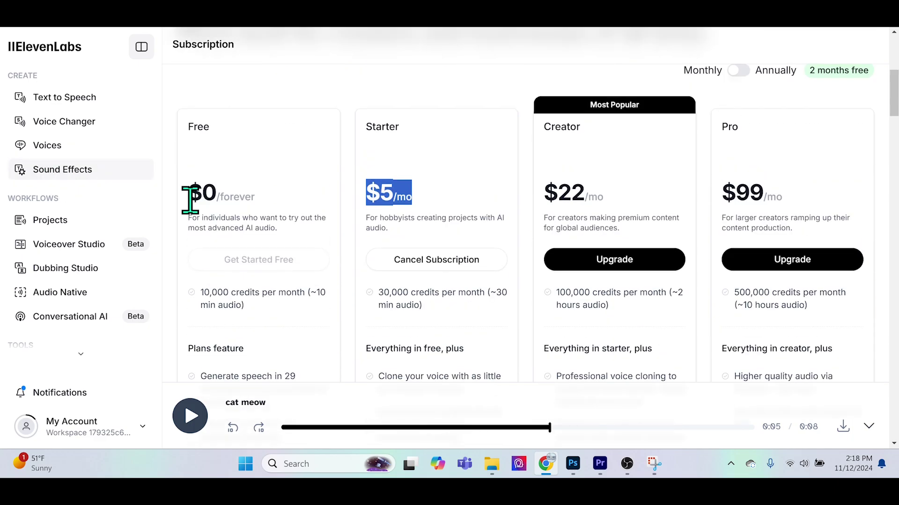
left_click_drag(186, 196, 227, 193)
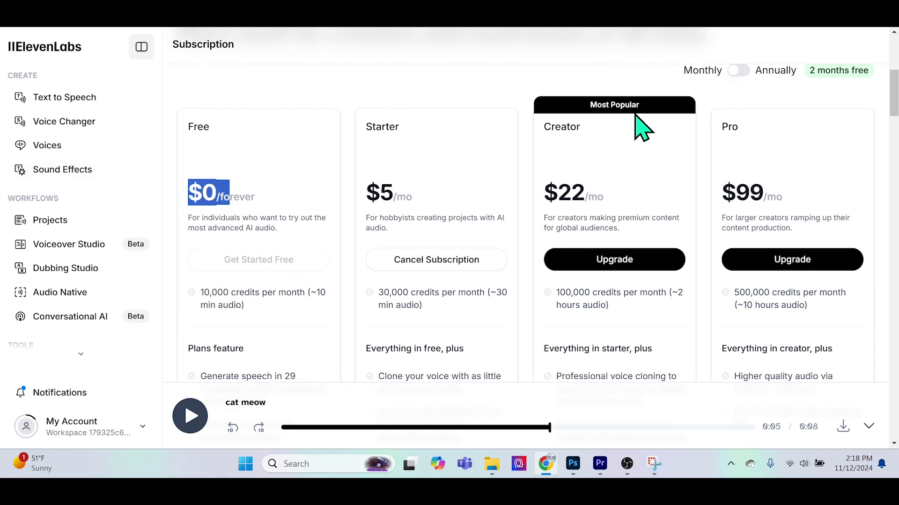
left_click(466, 100)
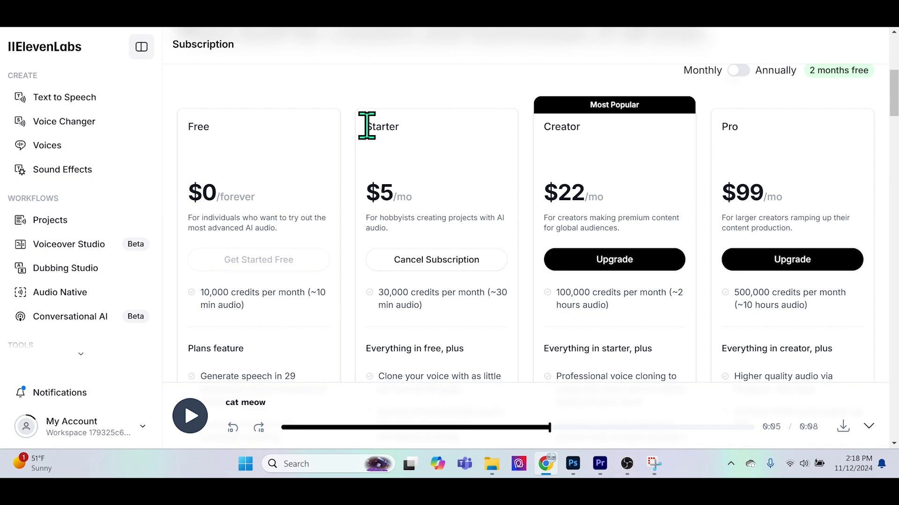
Highlight the Starter plan name and scroll through the pricing plans back to the top.
left_click_drag(369, 126, 406, 129)
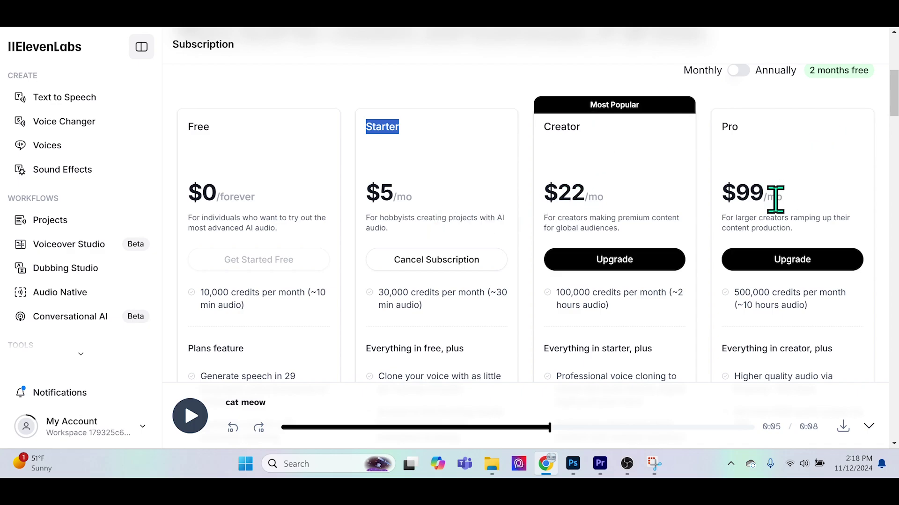
scroll(619, 347, "down", 3)
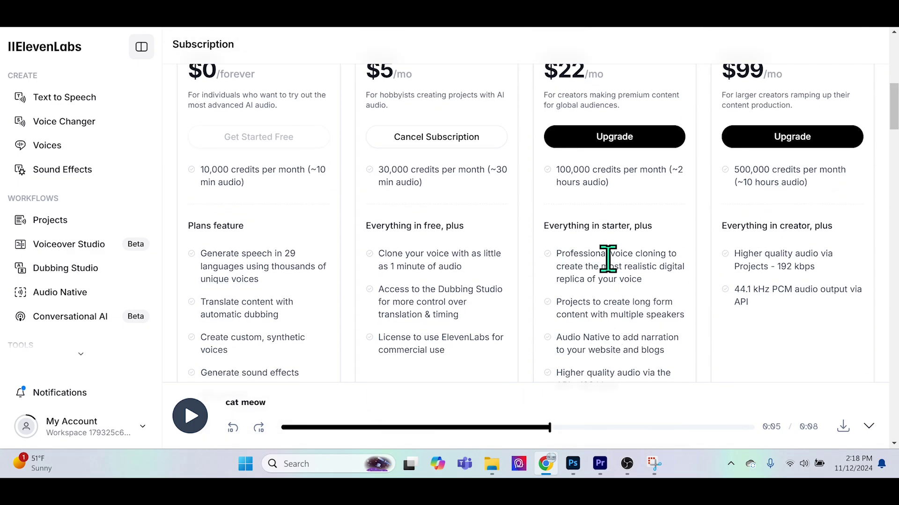
scroll(633, 363, "up", 3)
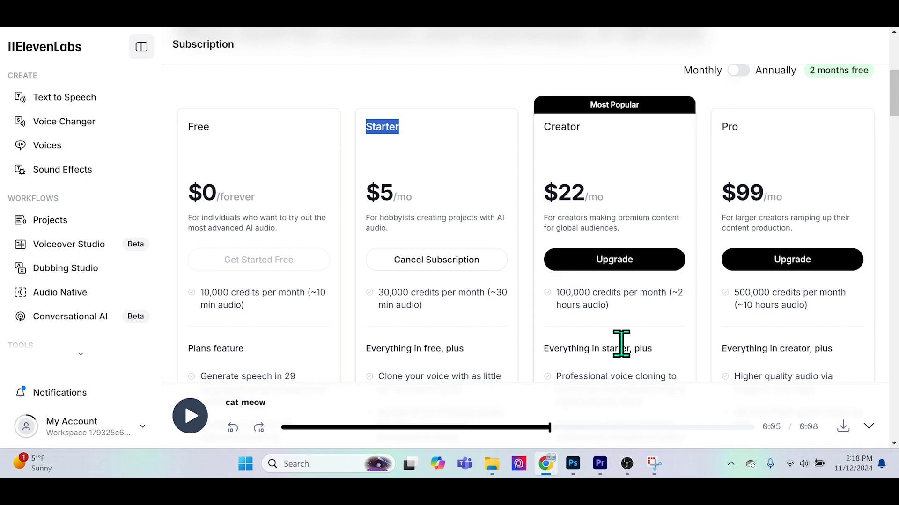
scroll(281, 234, "up", 5)
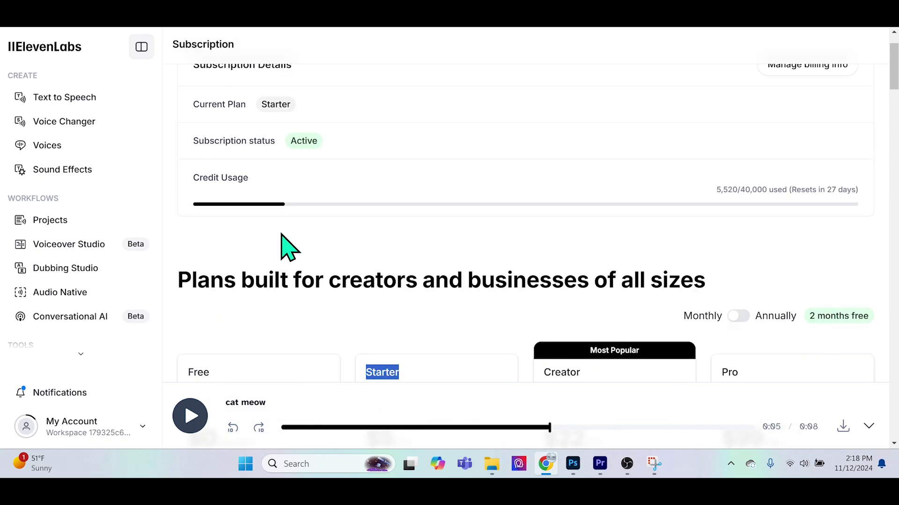
scroll(186, 251, "up", 2)
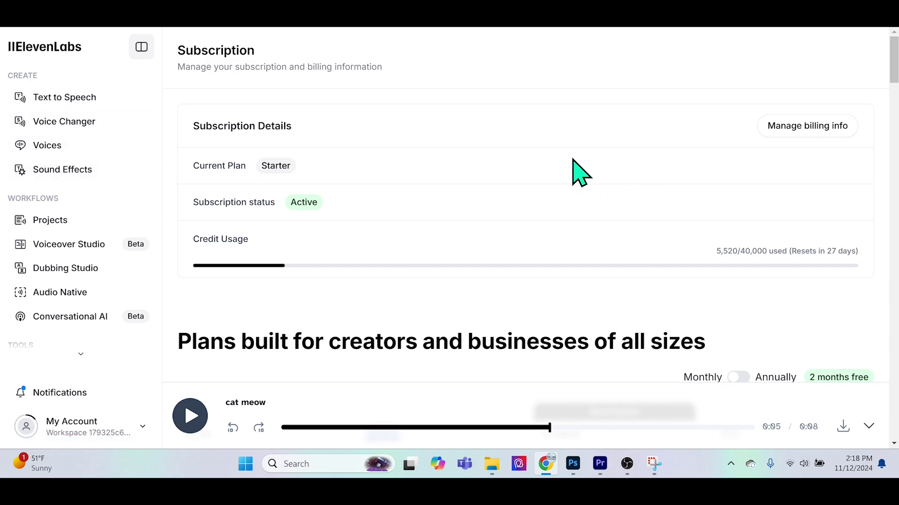
scroll(520, 229, "down", 8)
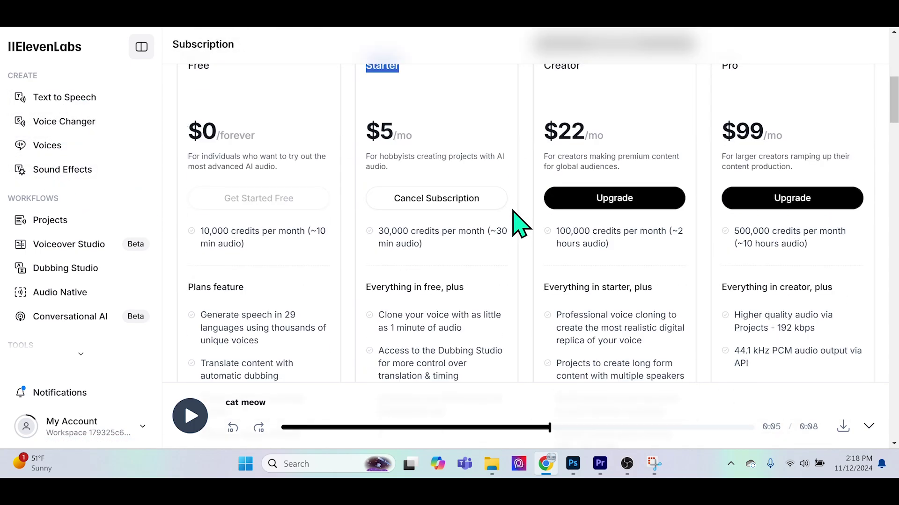
scroll(520, 222, "up", 6)
scroll(516, 219, "up", 2)
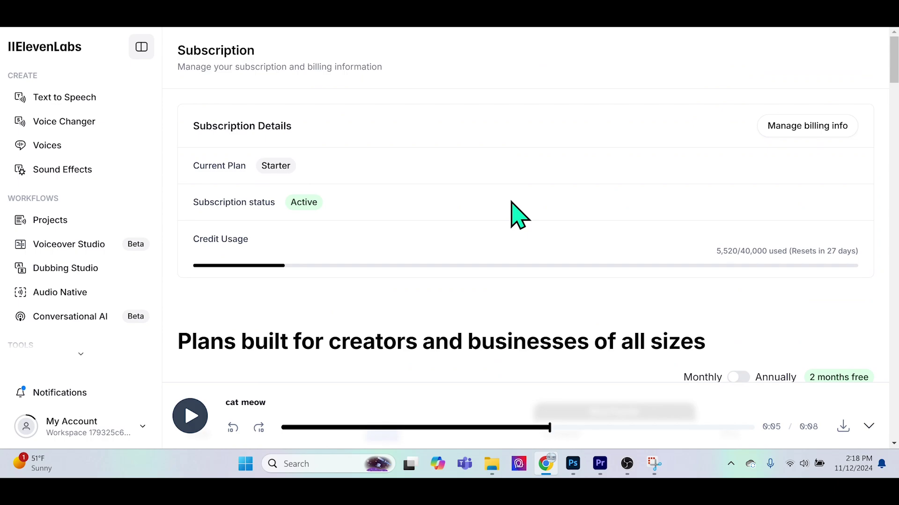